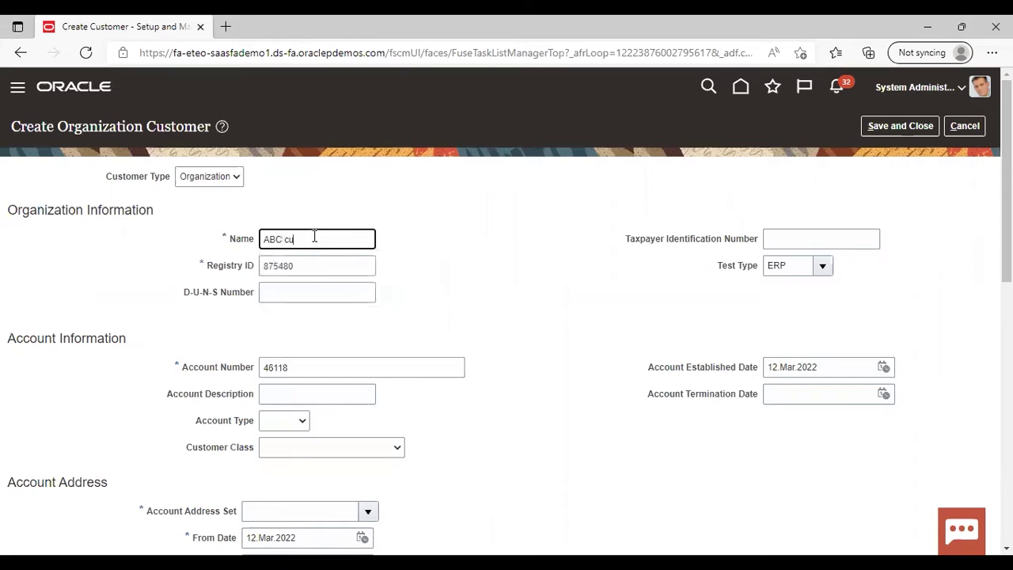
Step: Enter 'ABC customer' as the new customer's name
text(er)
click(427, 260)
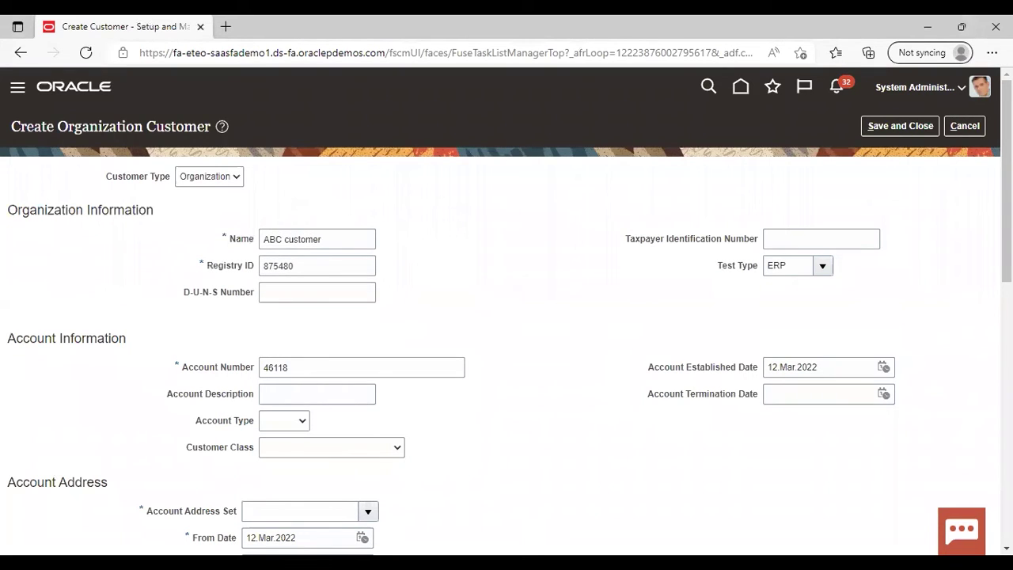
scroll(719, 429, down, 3)
scroll(522, 358, down, 5)
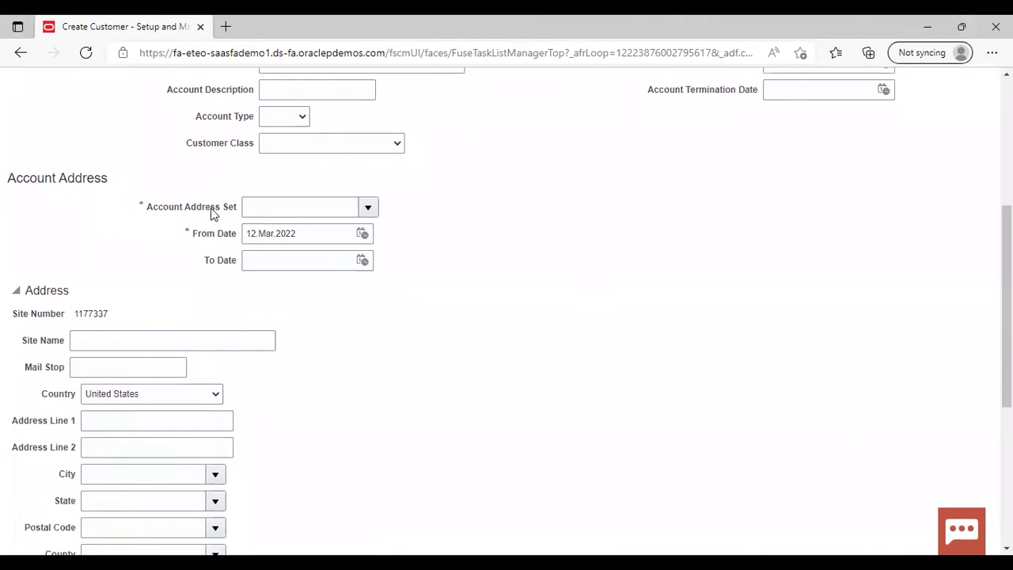
Step: Set the Account Address Set to ABC RDS, found by searching code abc
click(368, 209)
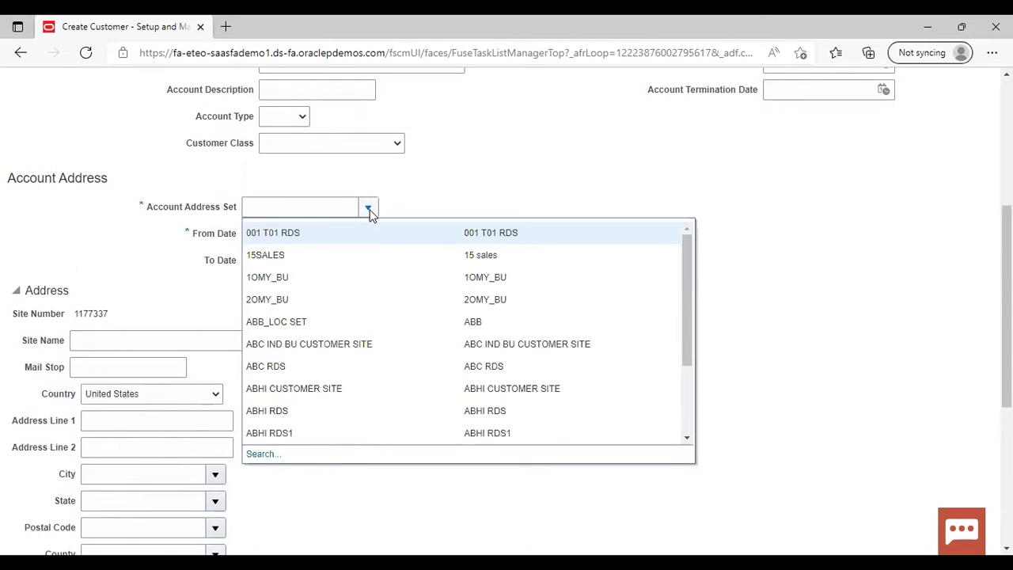
click(269, 456)
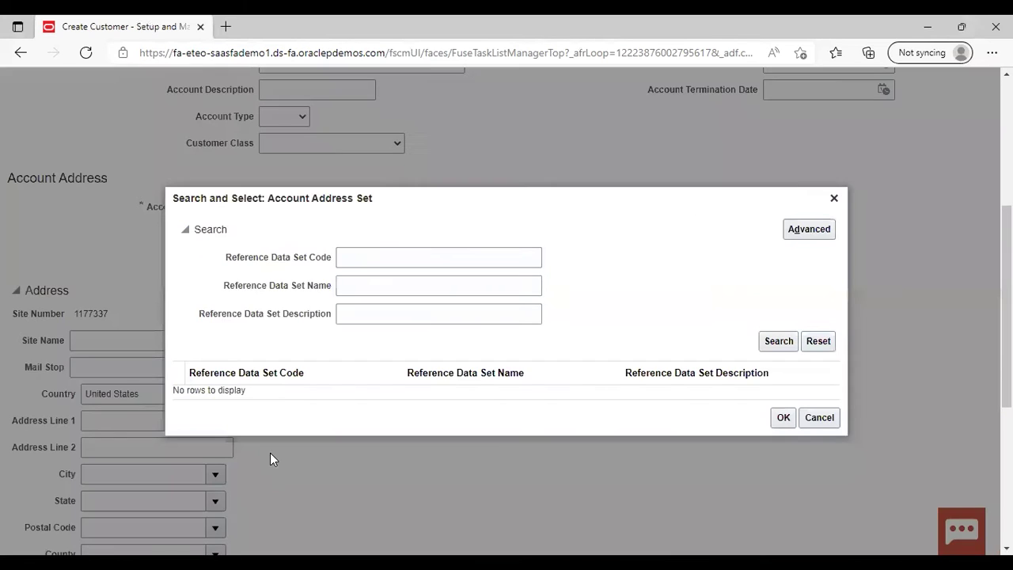
click(480, 261)
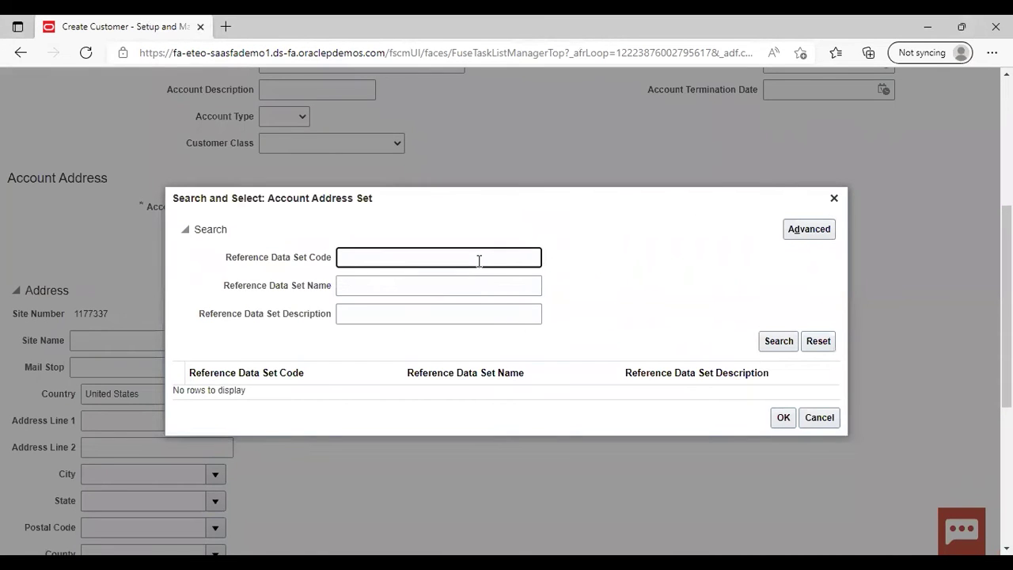
text(abc)
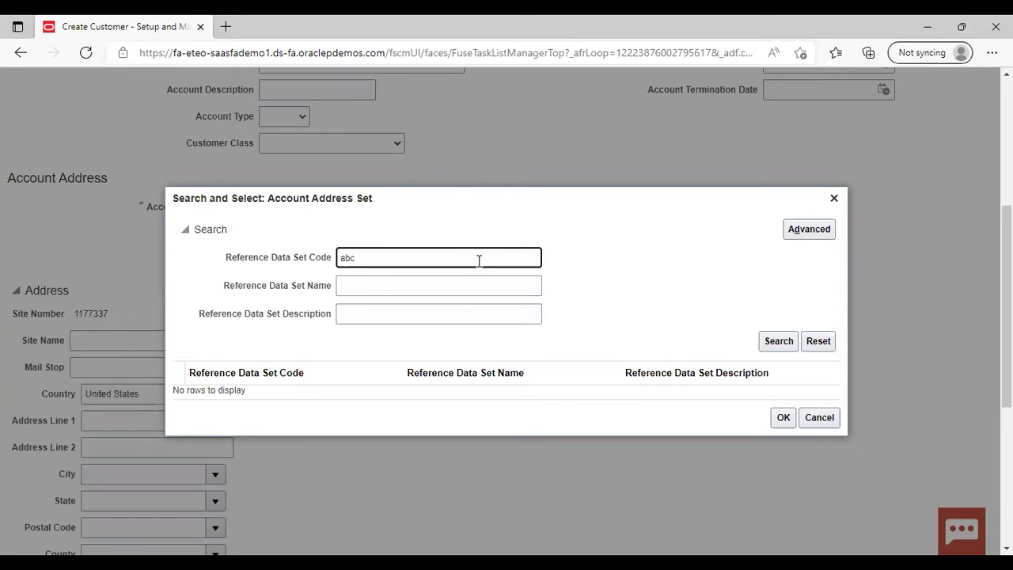
key(Return)
click(353, 404)
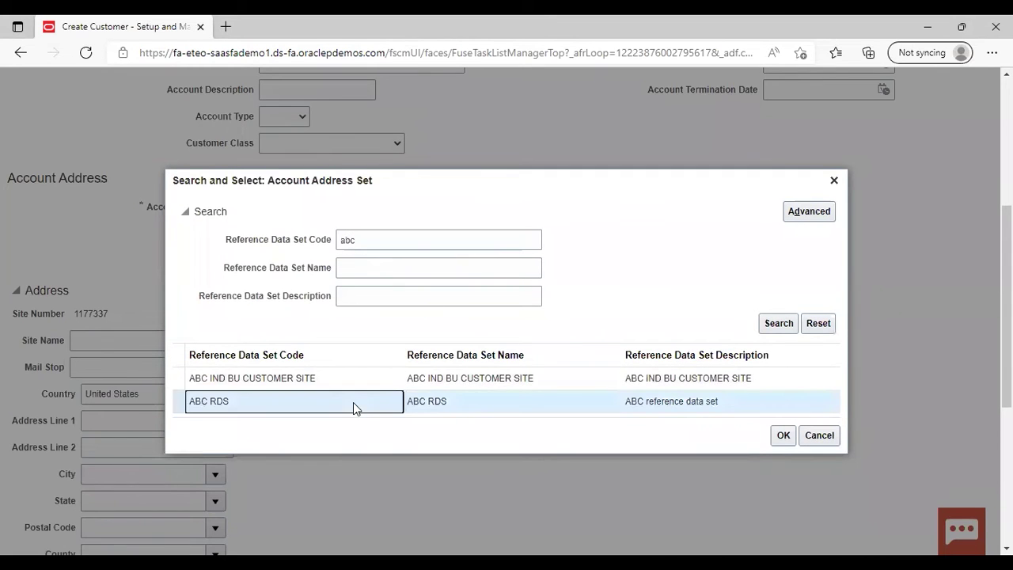
click(784, 437)
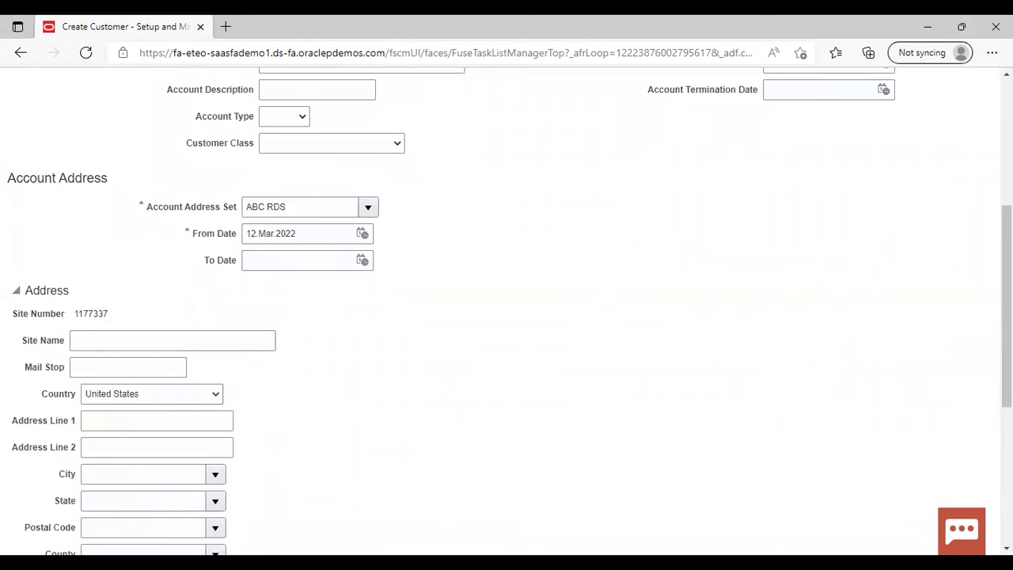
Step: Enter 'Customer address' as Address Line 1
scroll(507, 316, down, 5)
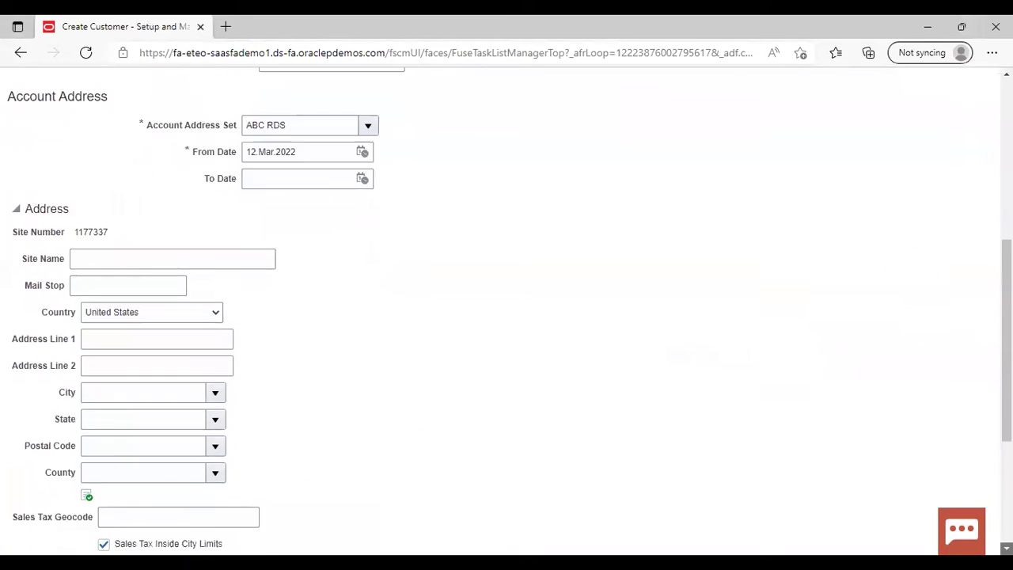
scroll(506, 317, down, 2)
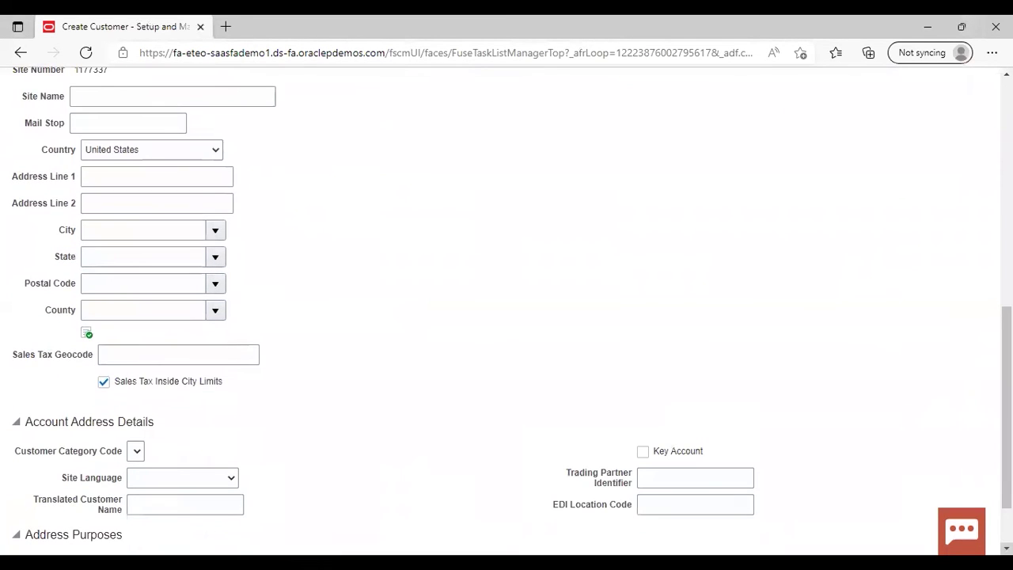
scroll(513, 264, up, 2)
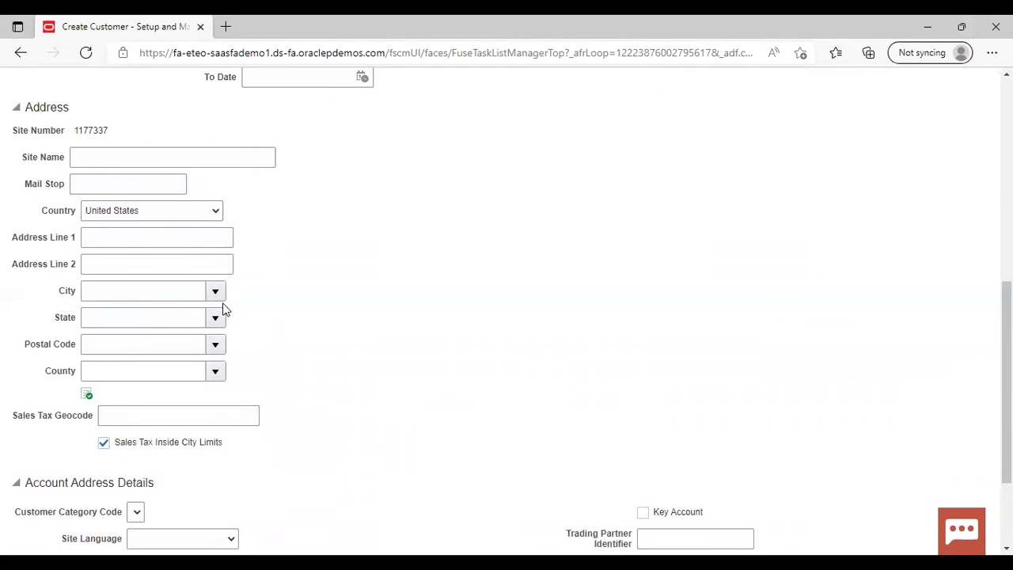
click(172, 236)
text(Customer address)
click(301, 235)
Step: Set the postal code to 60002, Wadsworth, Lake, Illinois via the postal code search
click(215, 347)
click(215, 346)
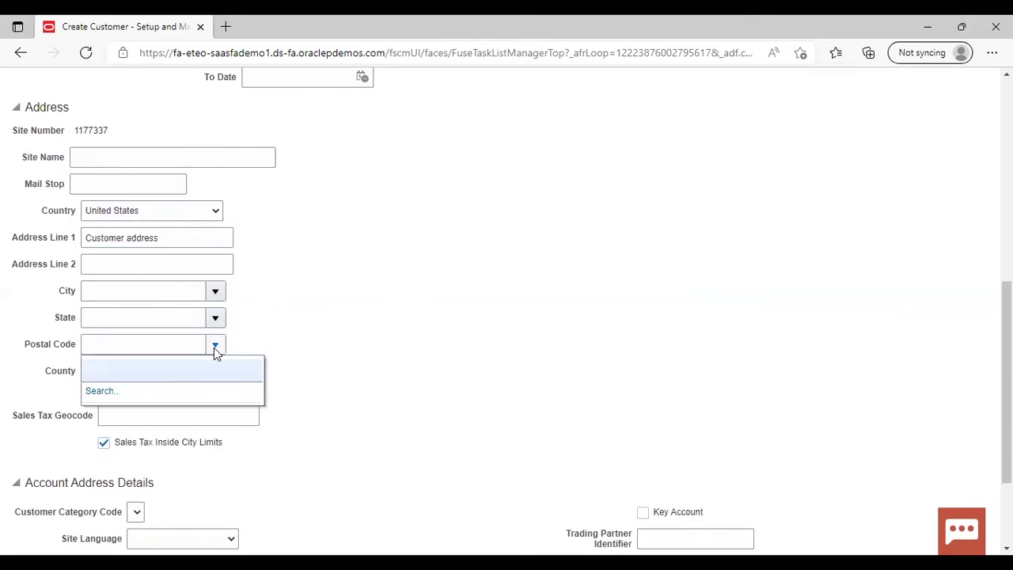
click(103, 391)
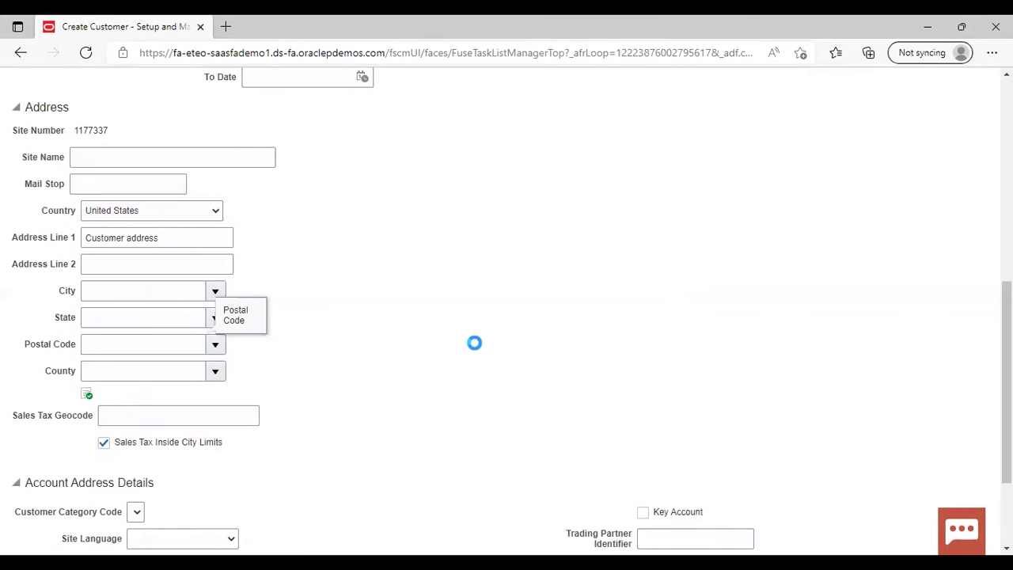
click(563, 280)
text(6)
key(Return)
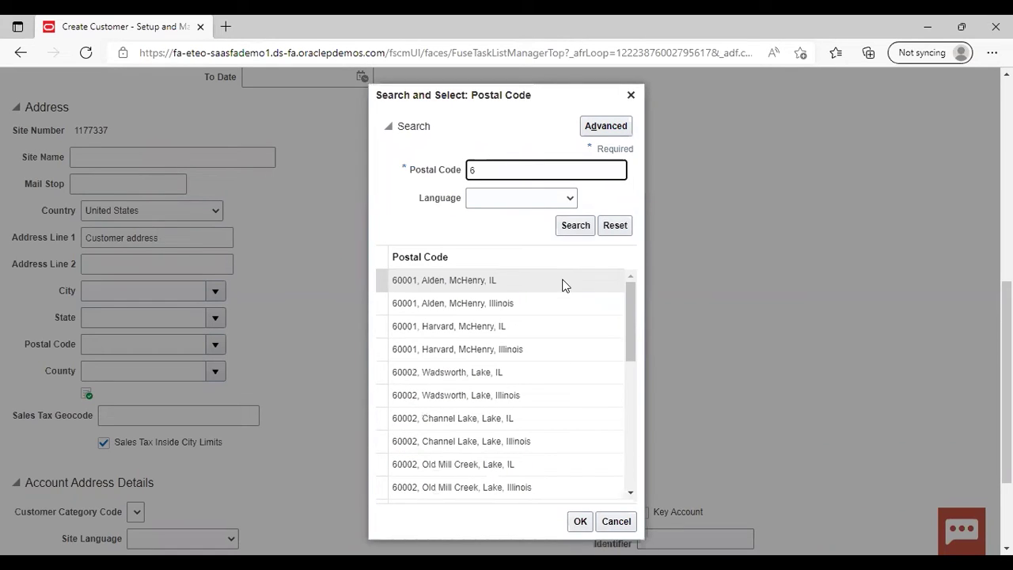
click(526, 400)
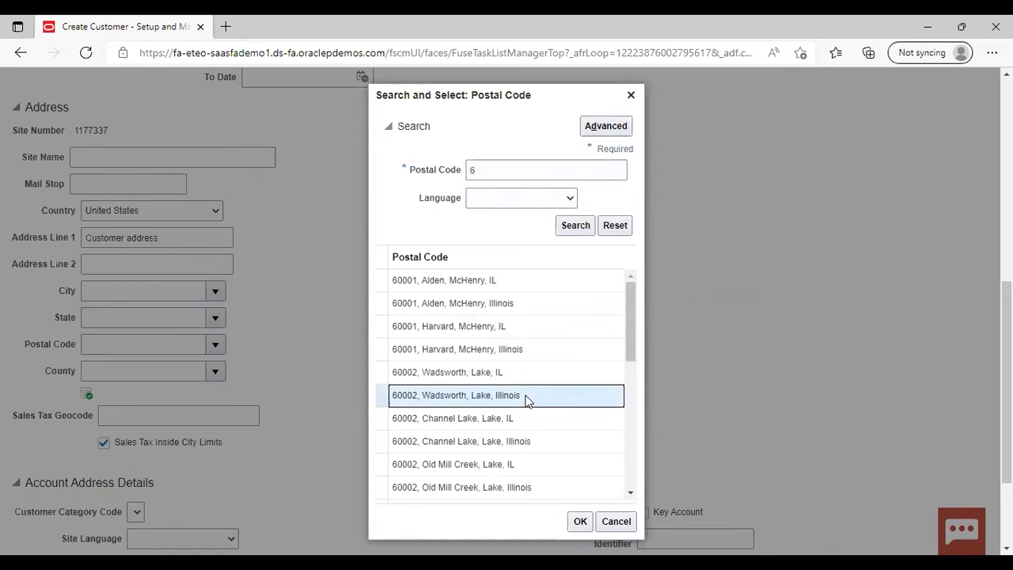
click(580, 521)
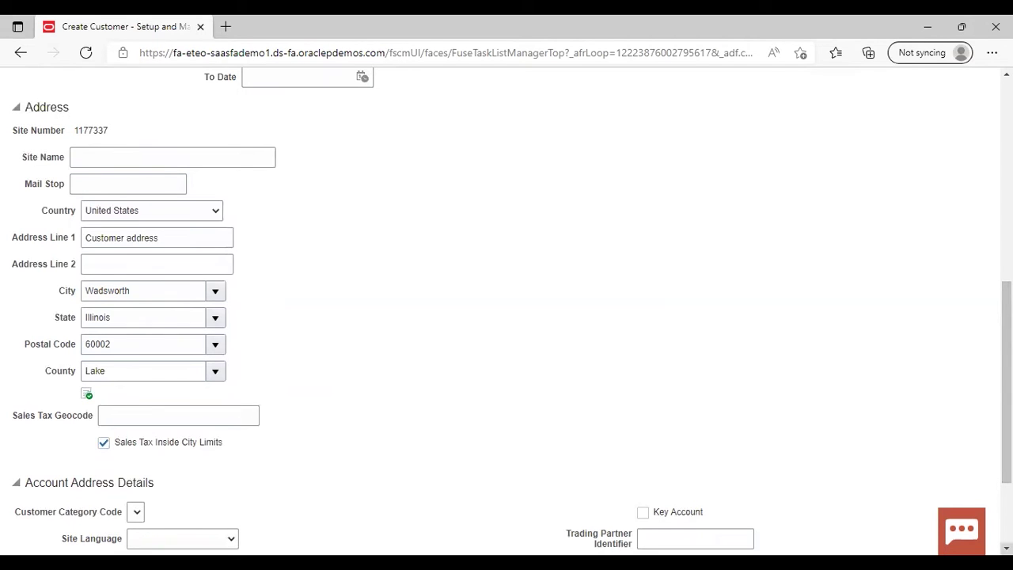
scroll(1003, 522, down, 2)
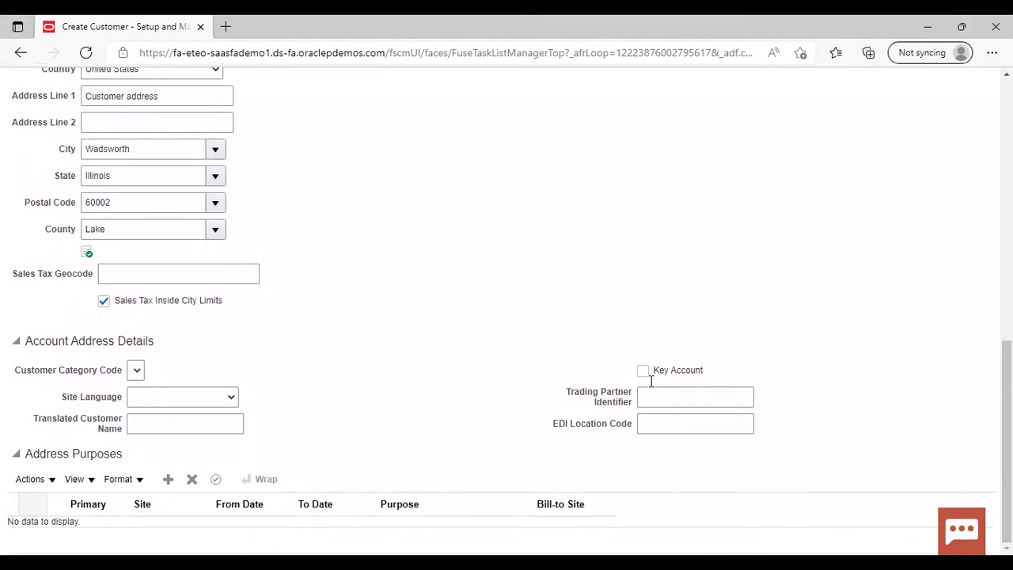
Step: Add a Bill to address purpose row
click(169, 482)
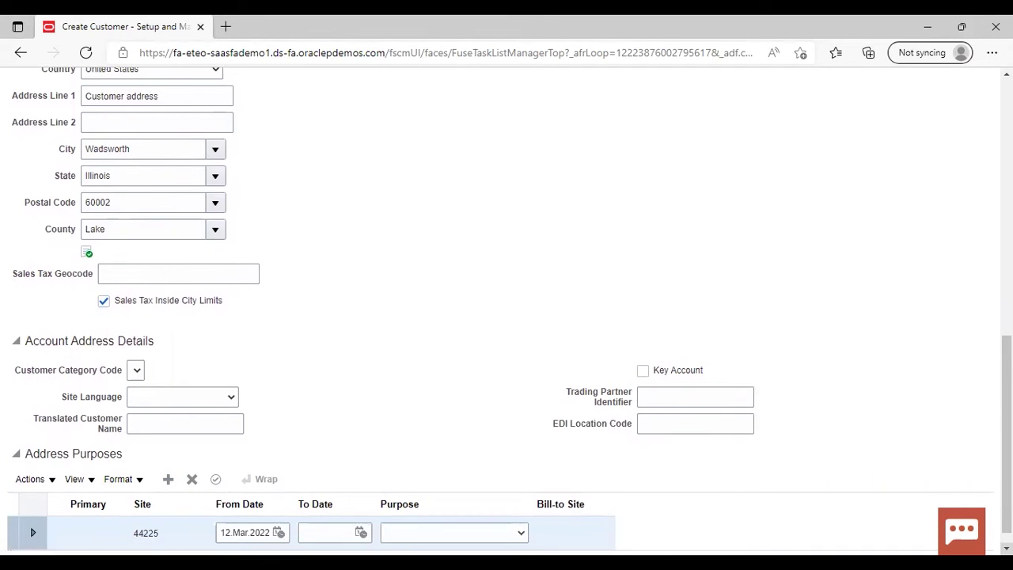
scroll(522, 505, down, 1)
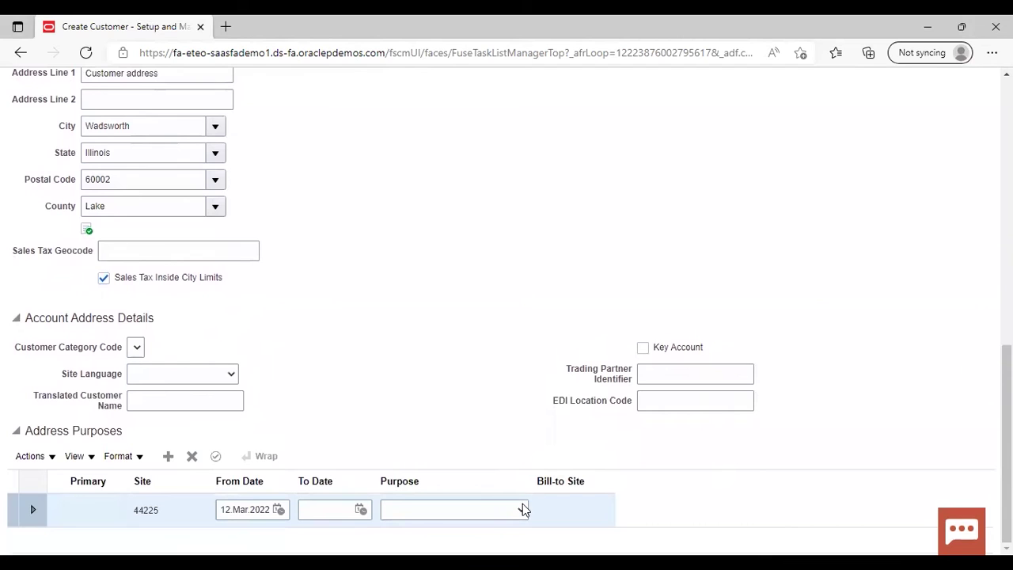
click(523, 509)
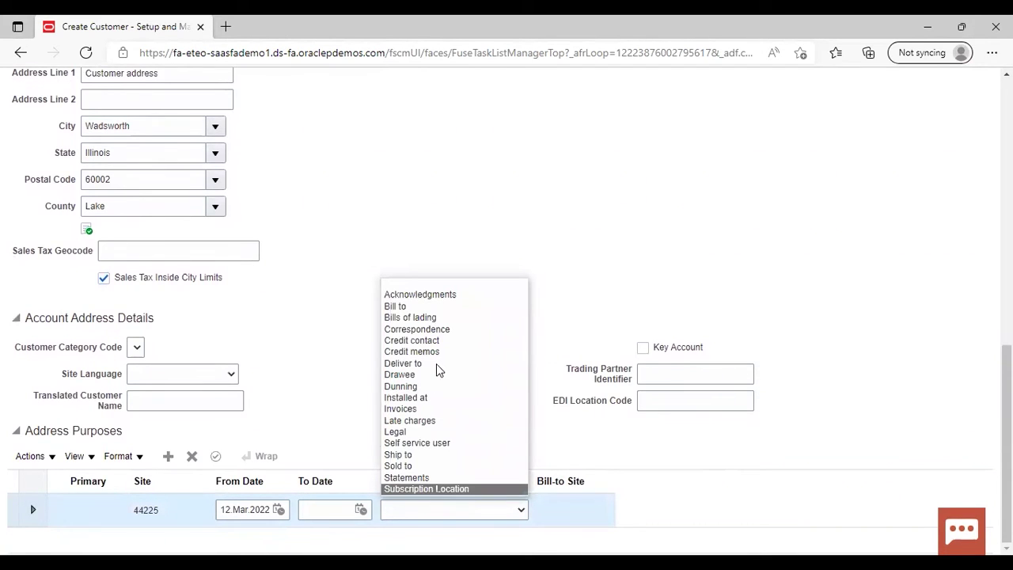
click(423, 307)
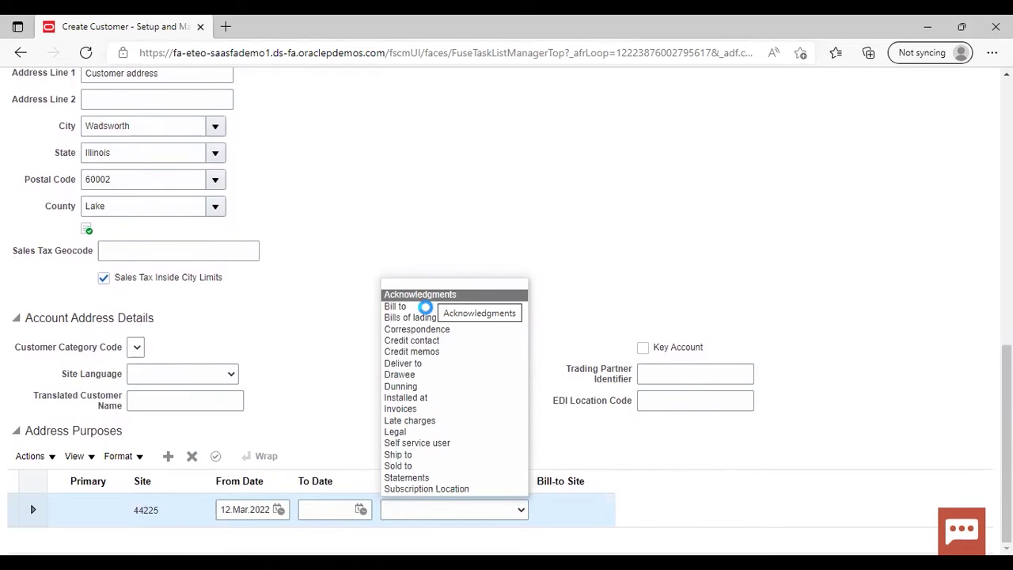
Step: Add a Ship to purpose row with bill-to site Customer address, Wadsworth
click(167, 457)
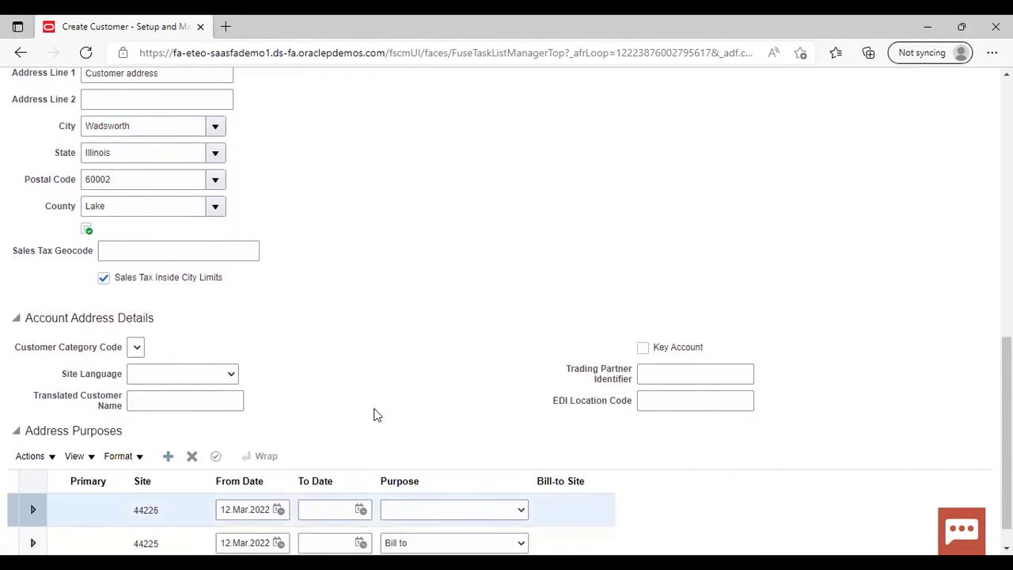
click(522, 511)
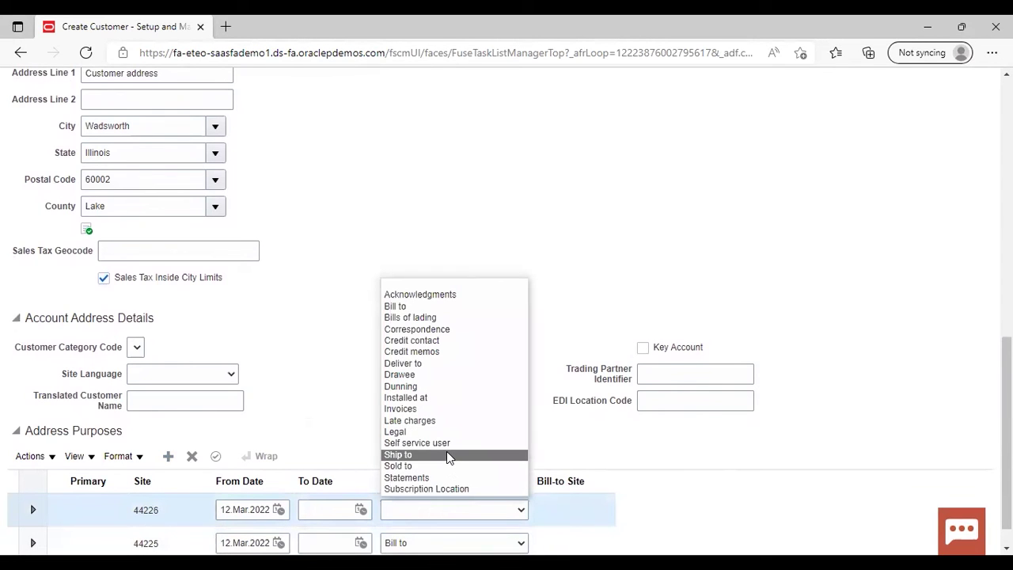
click(446, 455)
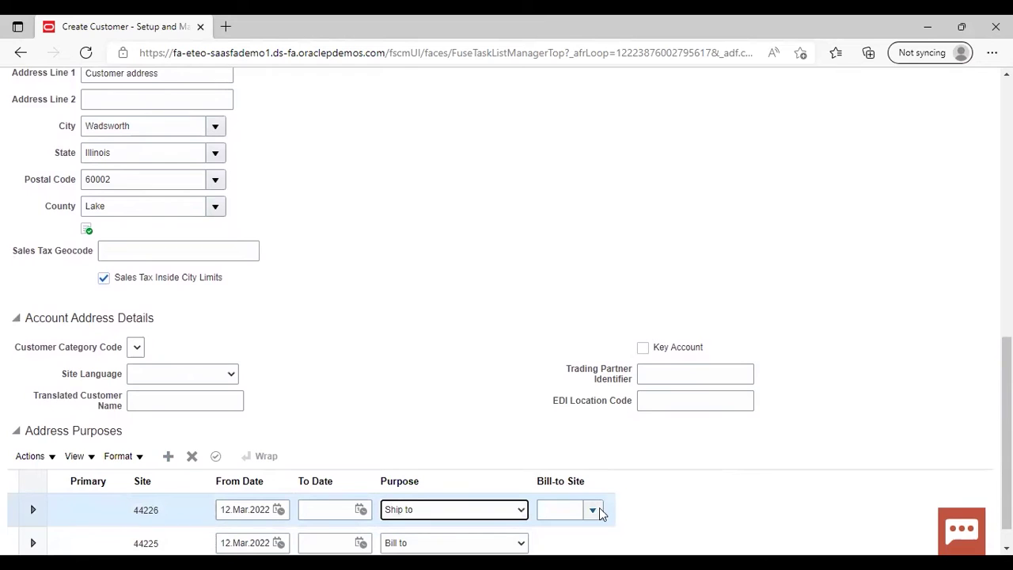
click(594, 511)
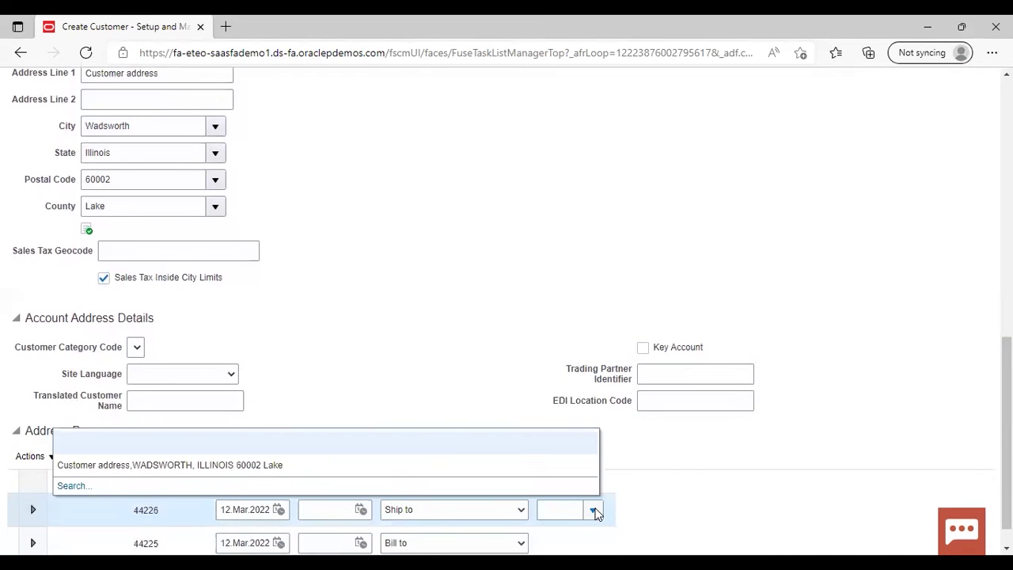
click(374, 474)
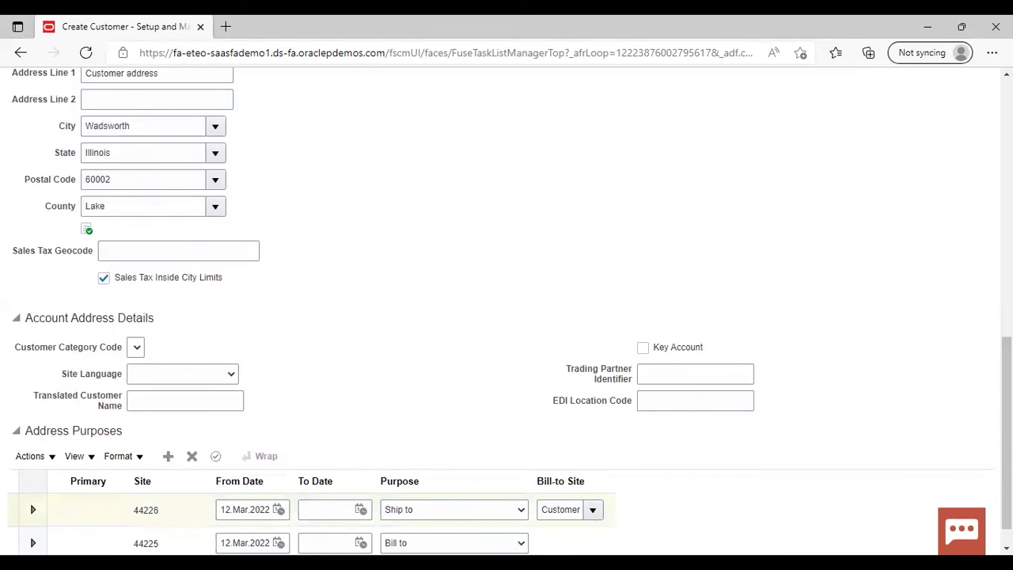
scroll(506, 308, up, 5)
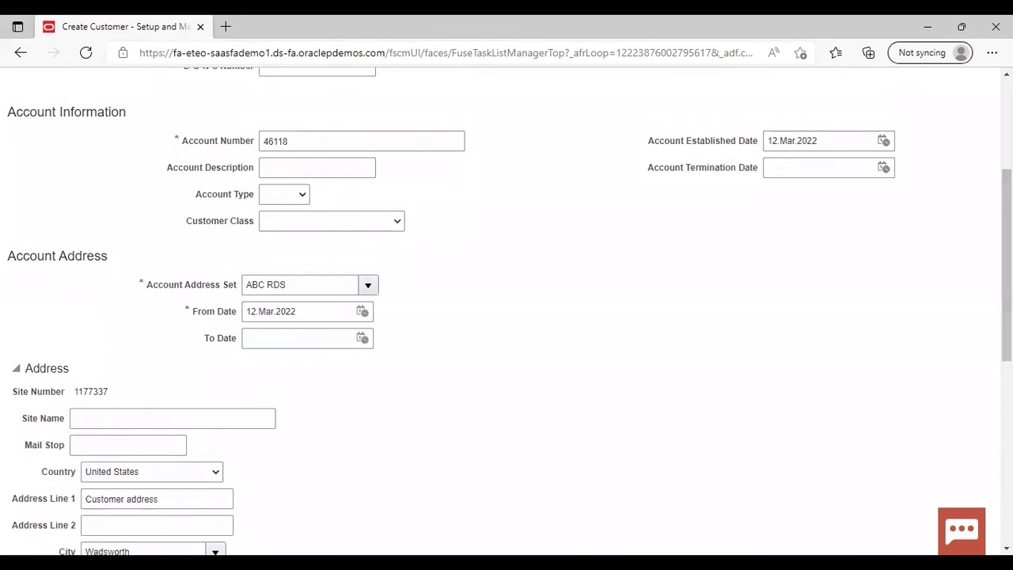
Step: Save and close the ABC customer record
scroll(506, 309, up, 3)
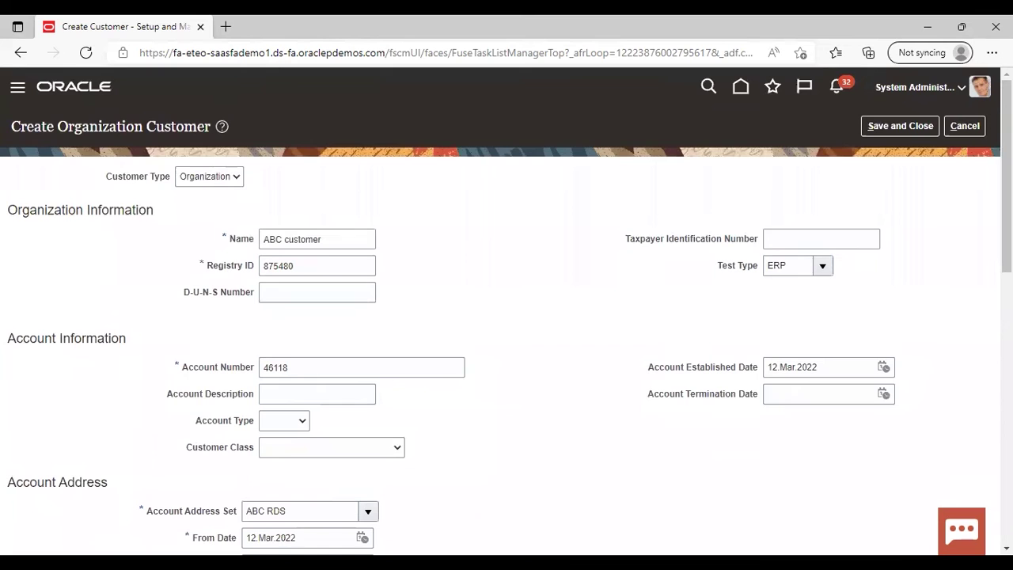
click(911, 127)
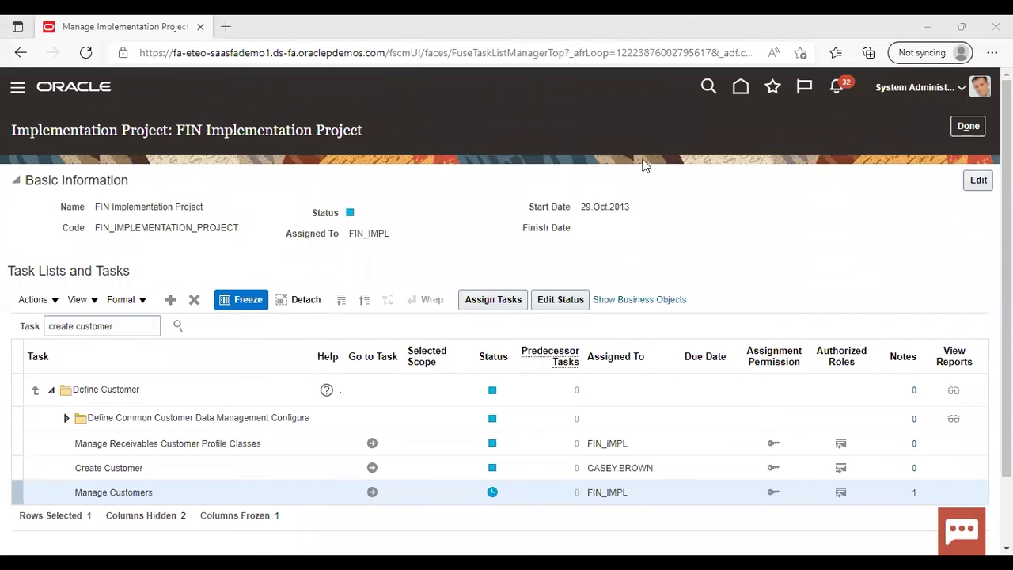
Step: In Manage Customers, dismiss the too-many-records error and search organization name 'ABC customer'
click(372, 493)
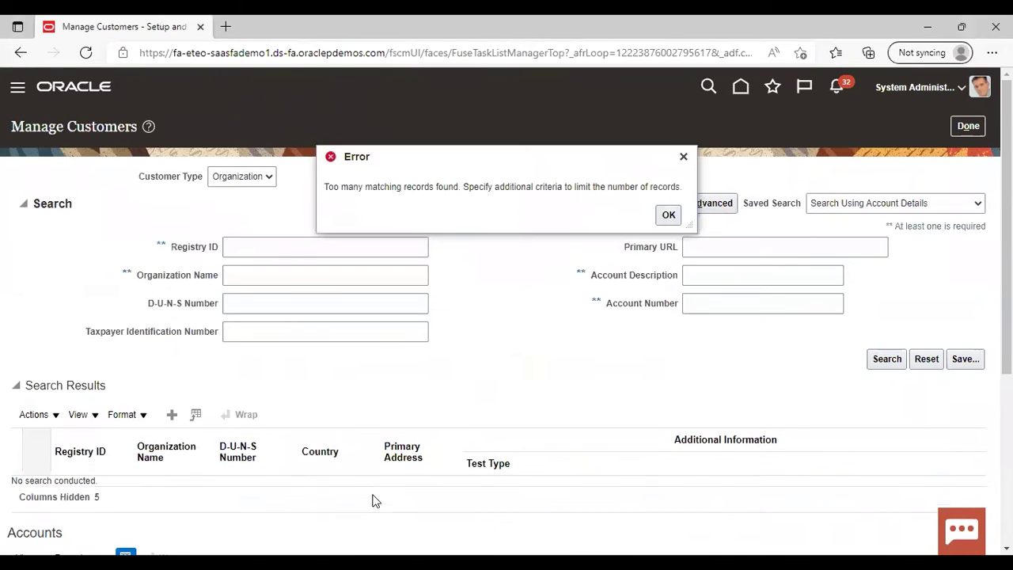
click(667, 216)
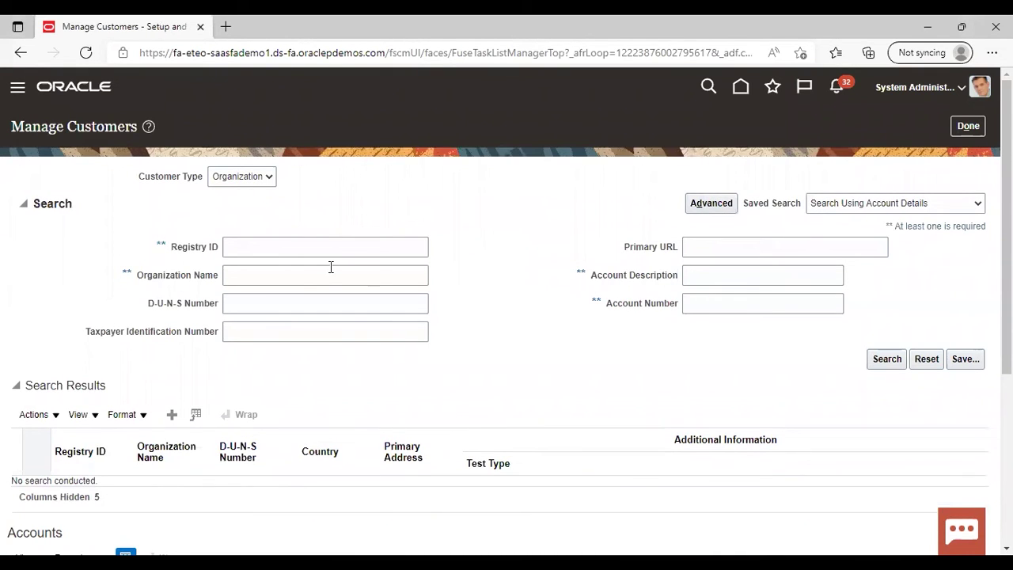
click(299, 276)
text(ABC cust)
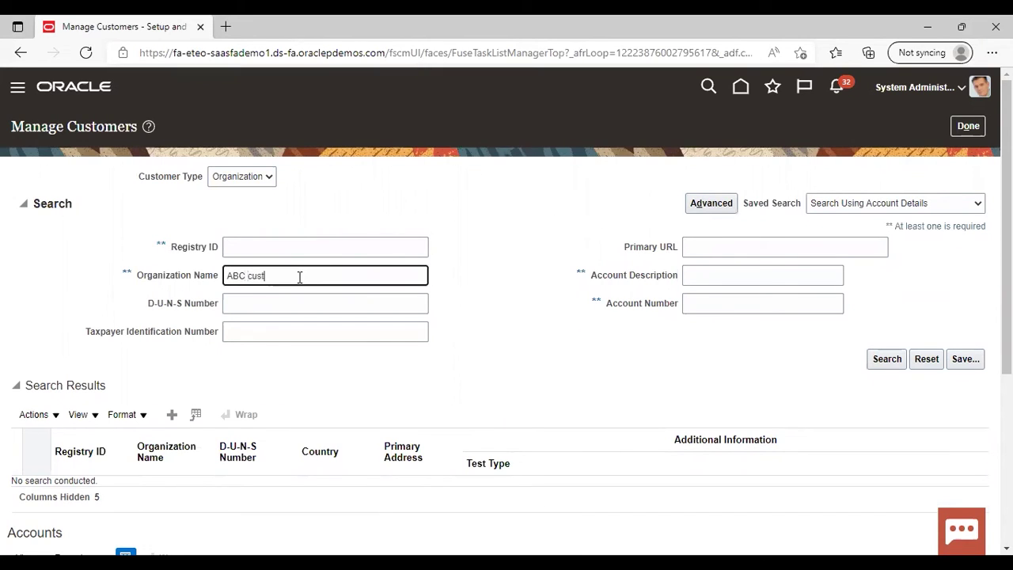
text(omer)
key(Return)
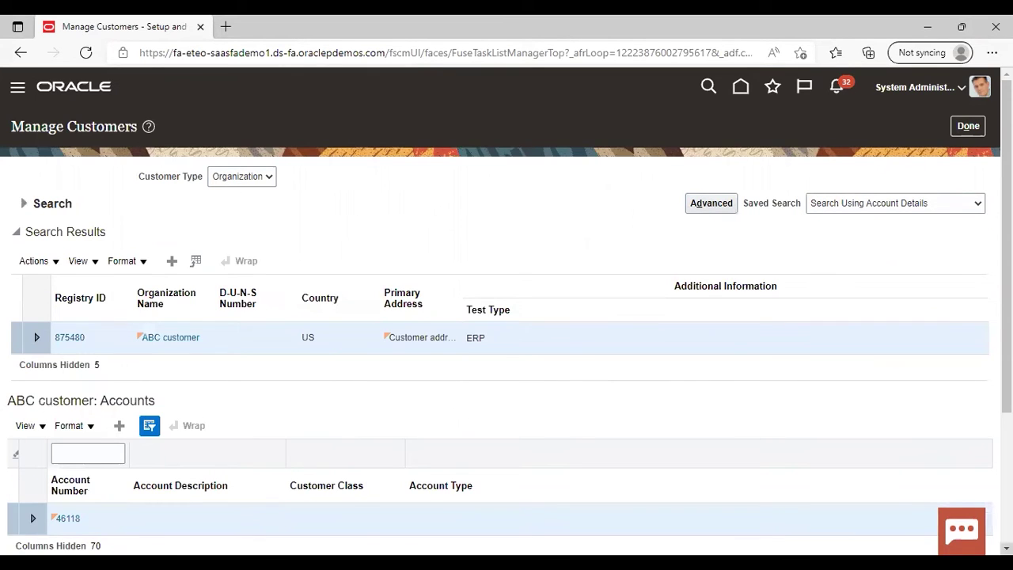
scroll(446, 405, down, 2)
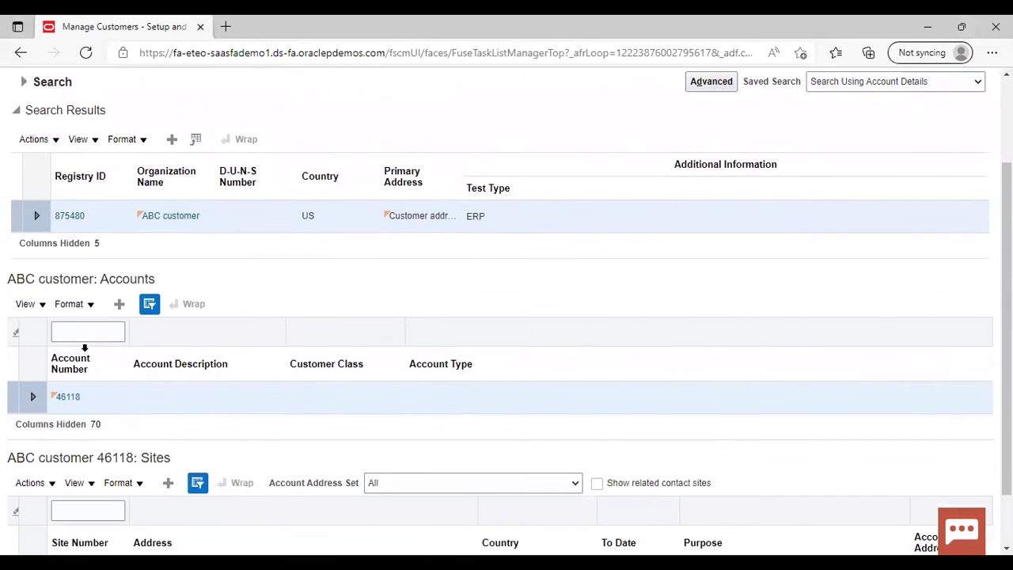
Step: Open account 46118 for editing and view its Profile History
click(69, 400)
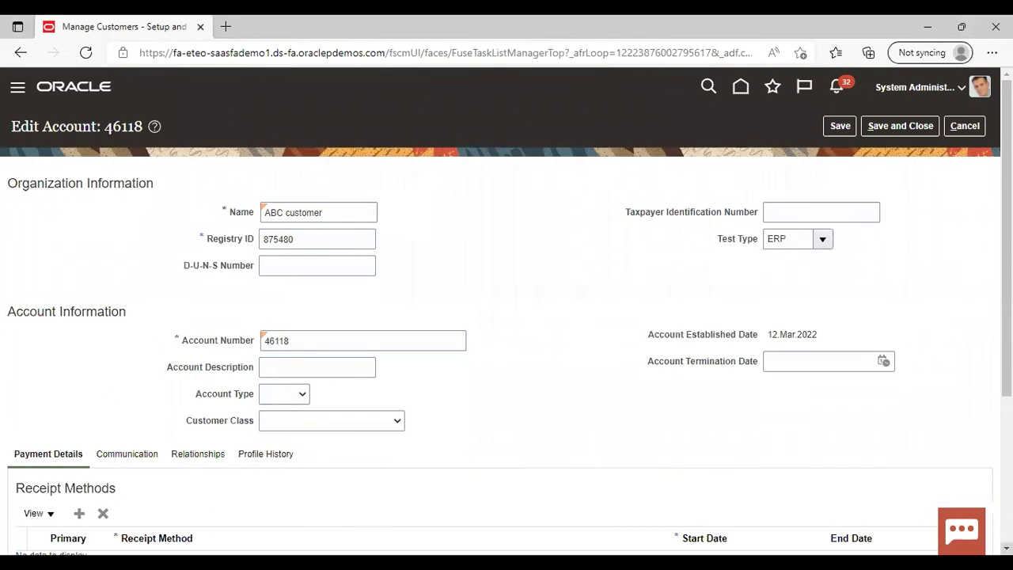
scroll(331, 429, down, 1)
scroll(586, 405, down, 1)
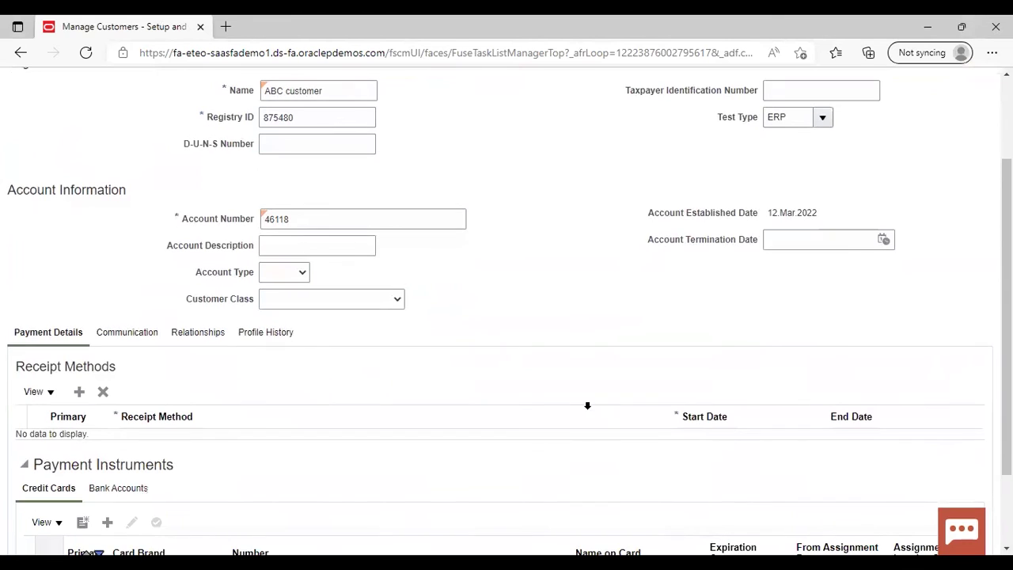
click(268, 335)
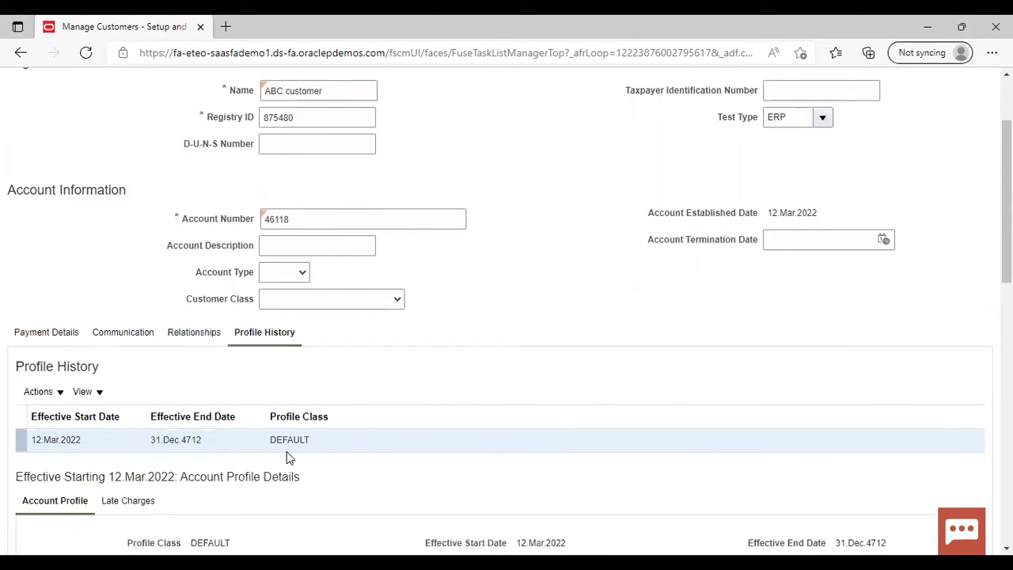
Step: Correct the profile record to use profile class ABC Class, accepting the warning
click(59, 393)
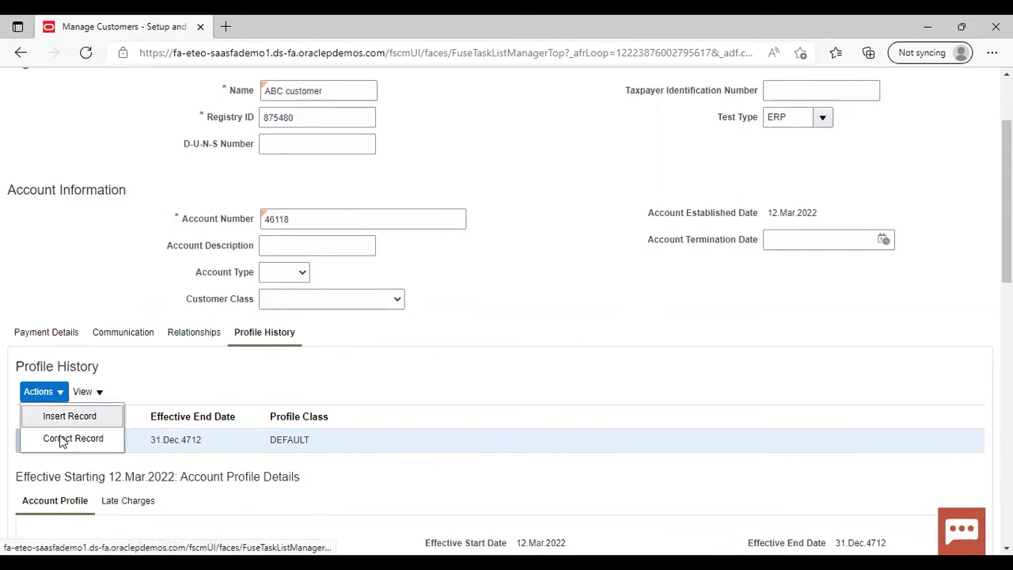
click(62, 441)
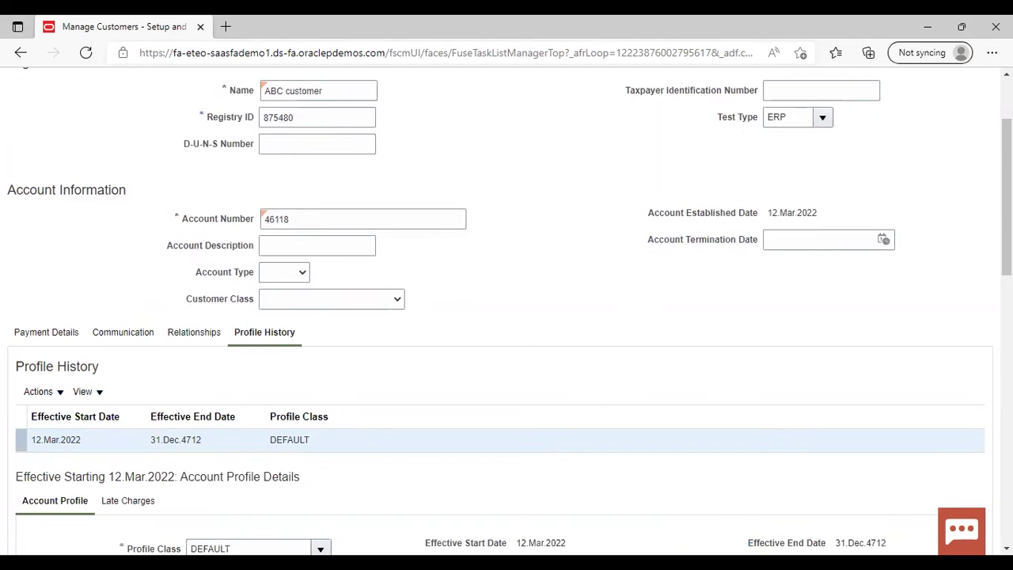
scroll(364, 145, down, 5)
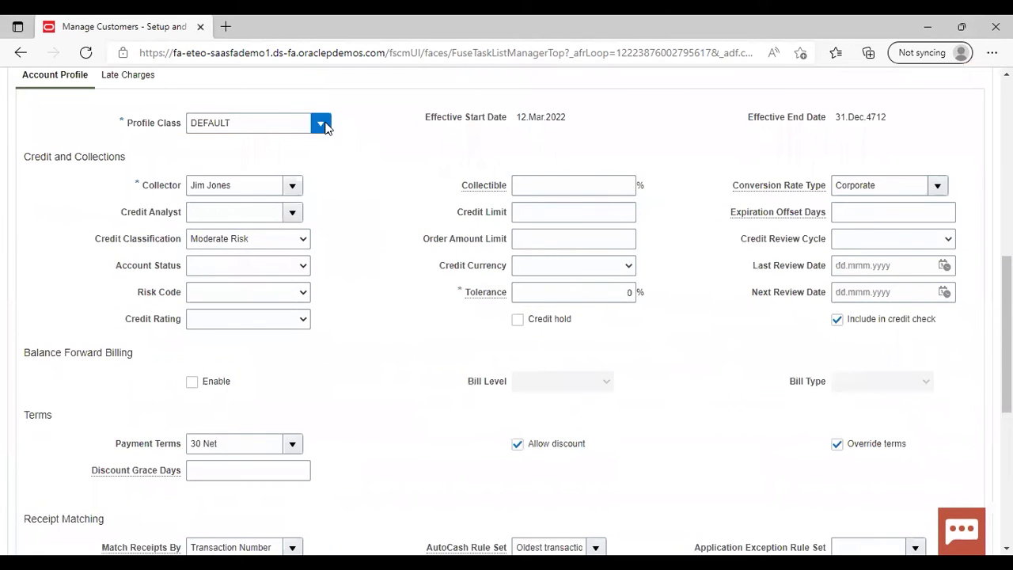
click(321, 123)
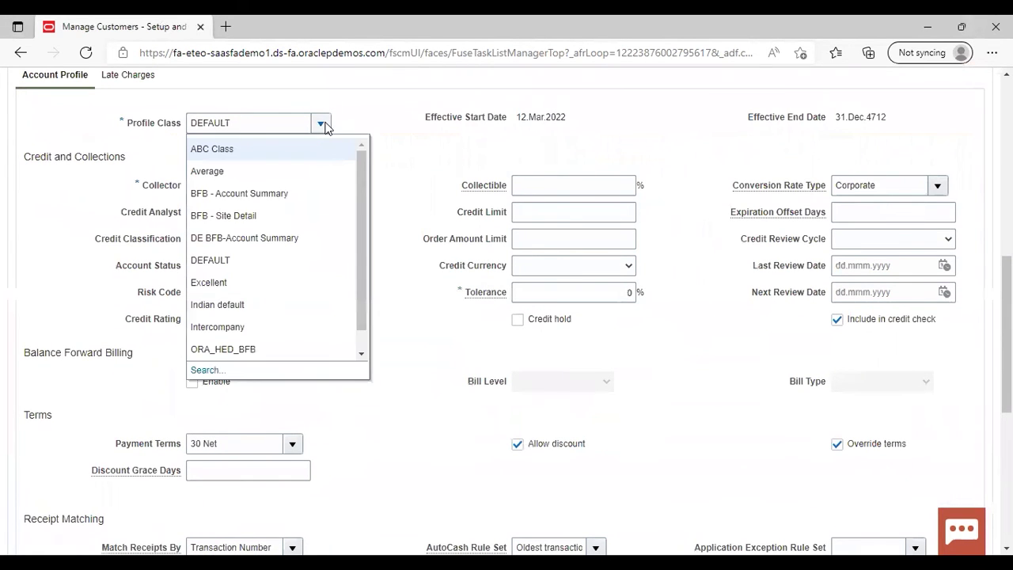
click(304, 152)
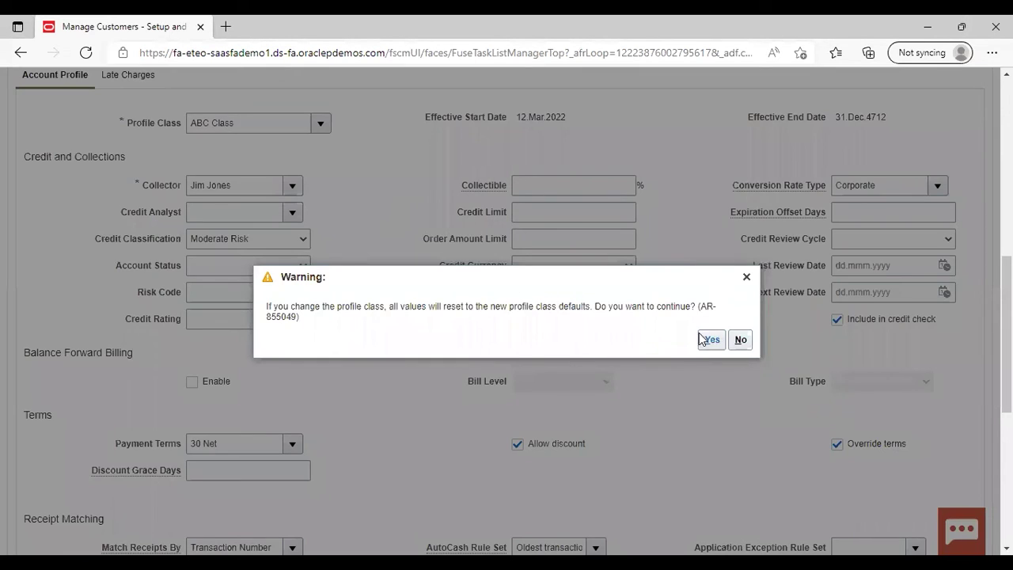
click(701, 339)
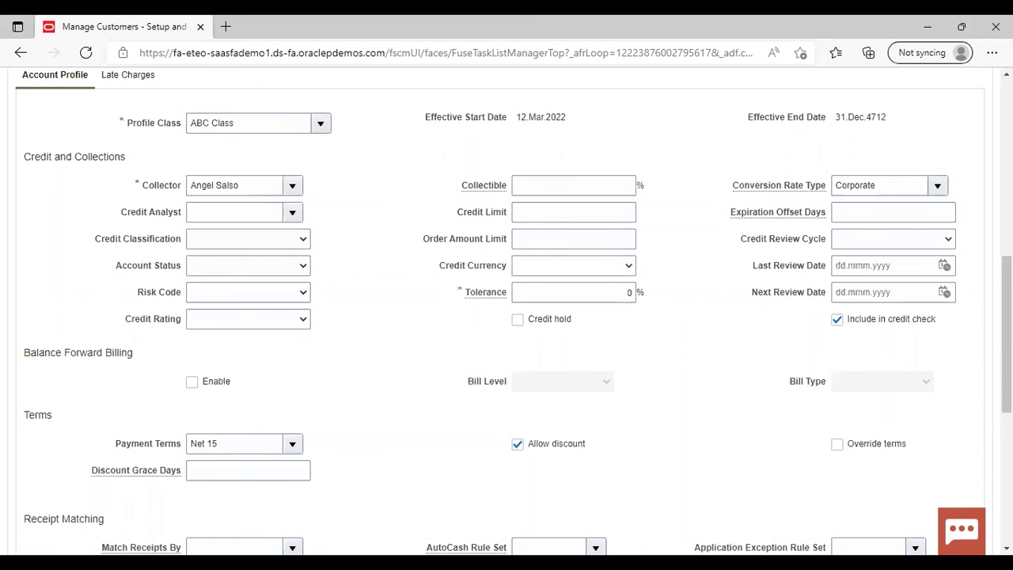
Step: Save and close the edited account
scroll(506, 317, down, 5)
scroll(506, 316, up, 10)
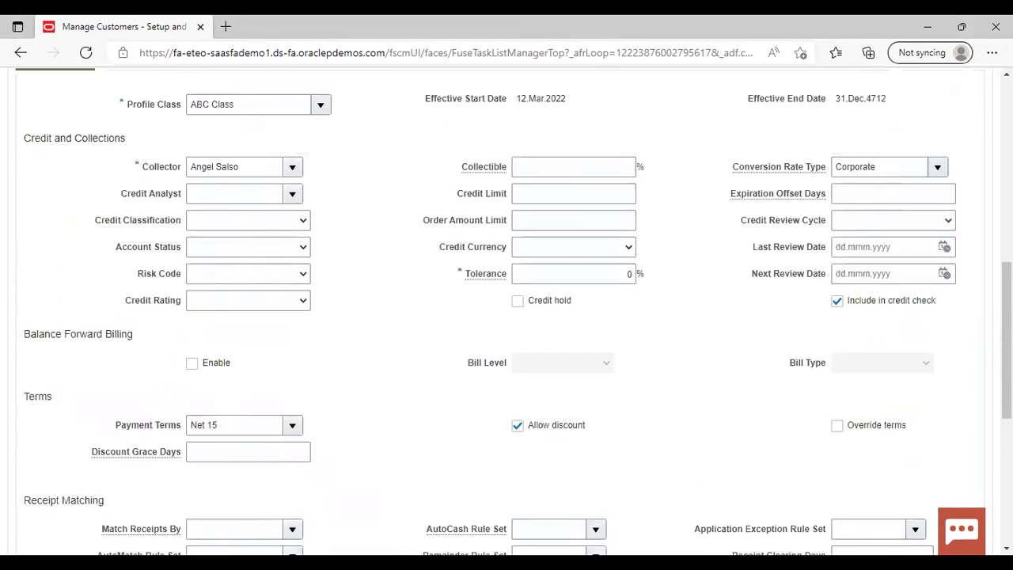
scroll(507, 316, up, 2)
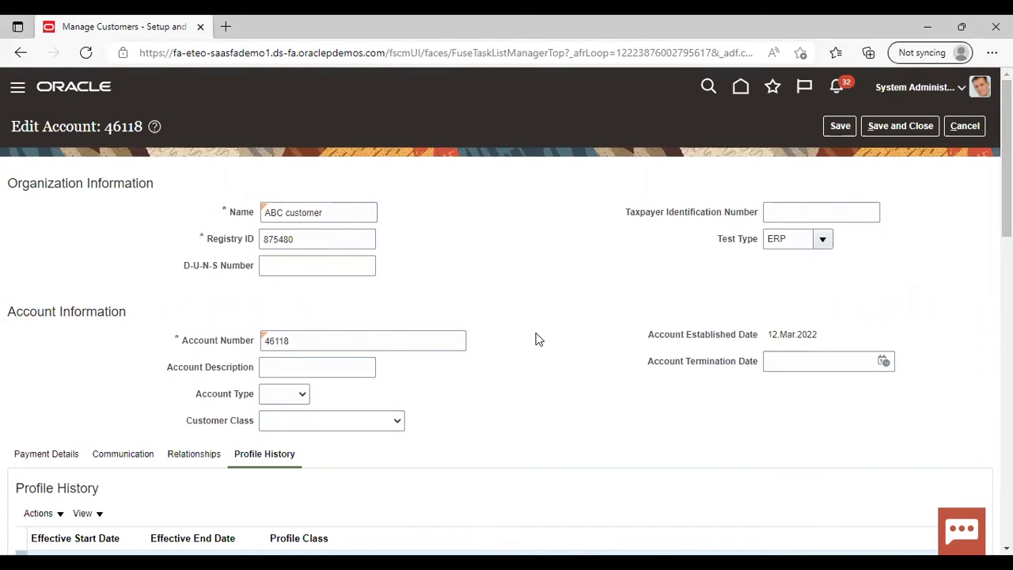
click(916, 128)
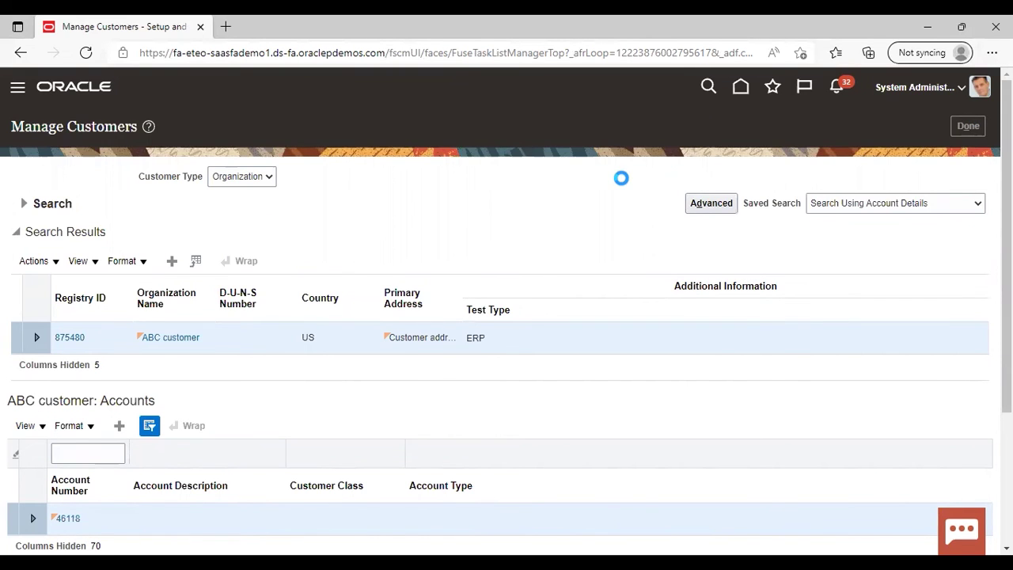
click(131, 326)
Step: Search tasks for 'remit to add%' and open Manage Remit to Addresses
key(BackSpace)
key(BackSpace)
key(BackSpace)
key(BackSpace)
key(BackSpace)
key(BackSpace)
key(BackSpace)
key(BackSpace)
key(BackSpace)
key(BackSpace)
key(BackSpace)
key(BackSpace)
key(BackSpace)
key(BackSpace)
key(BackSpace)
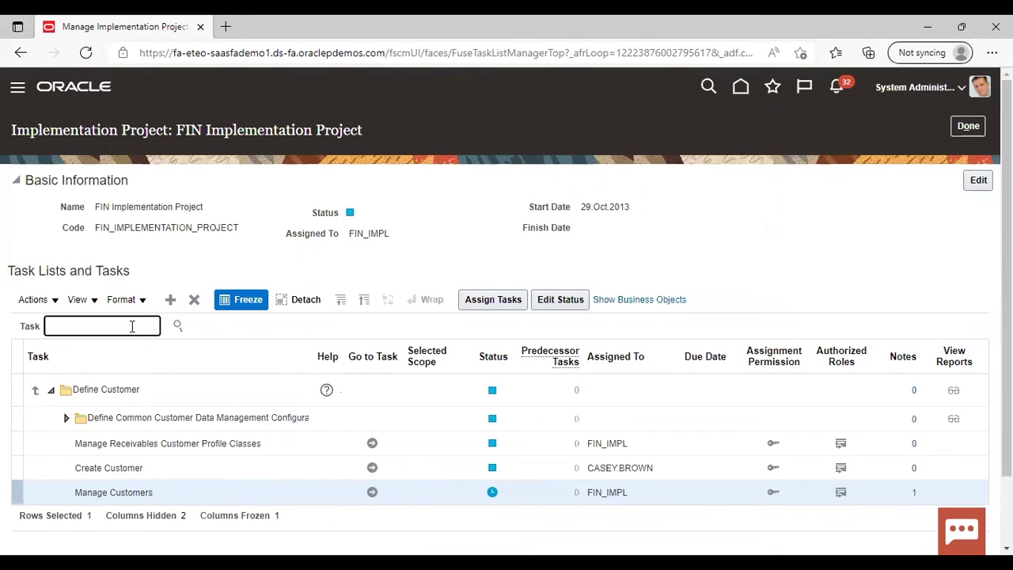
text(remit to add%)
key(Return)
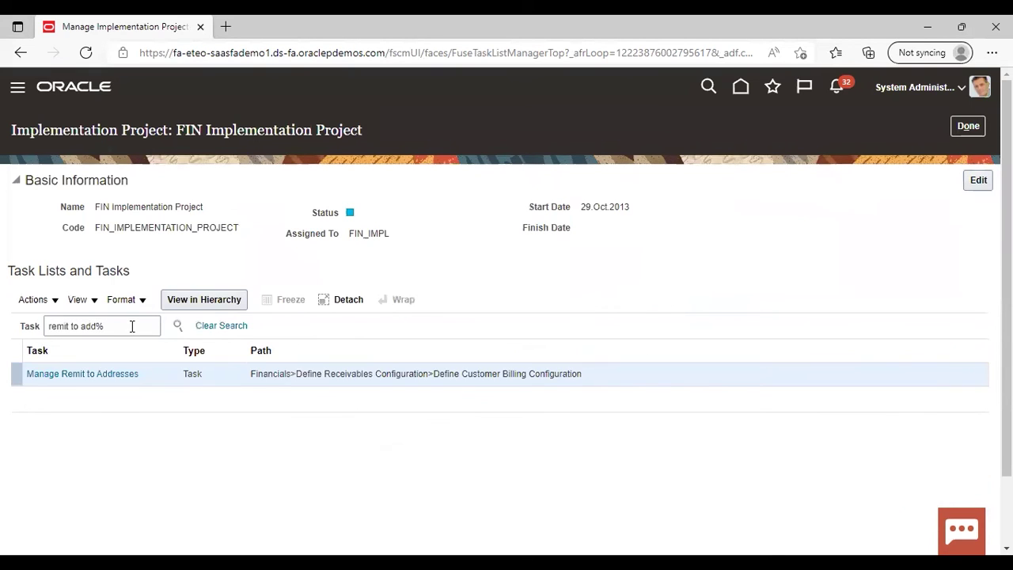
click(95, 374)
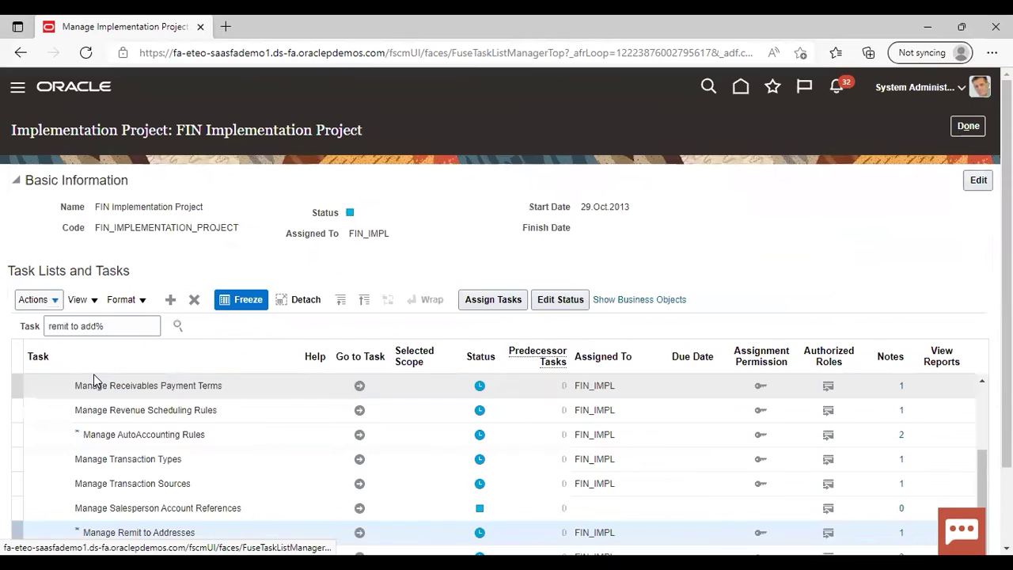
click(356, 532)
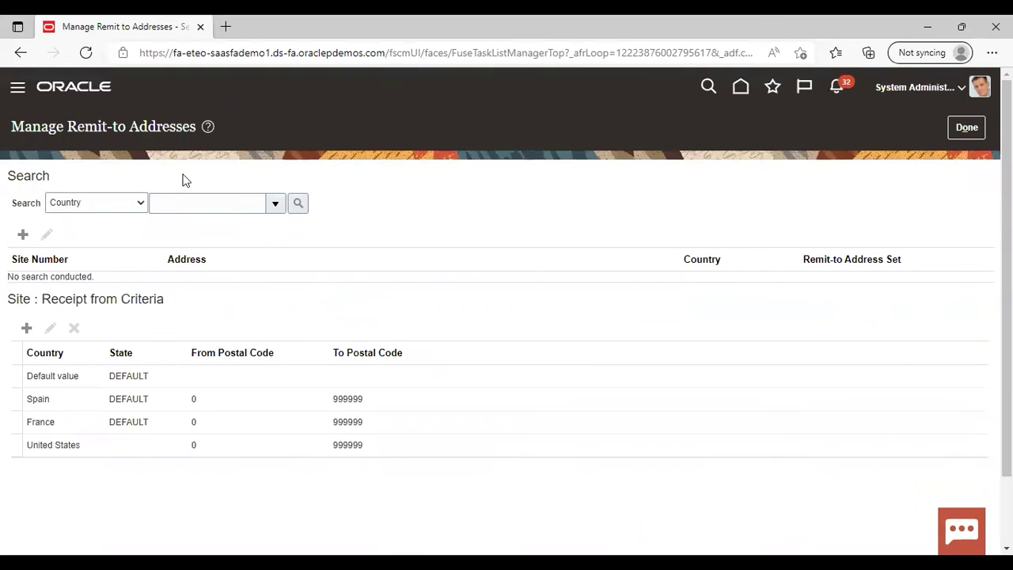
Step: Start a new remit-to address in the ABC RDS set
click(23, 237)
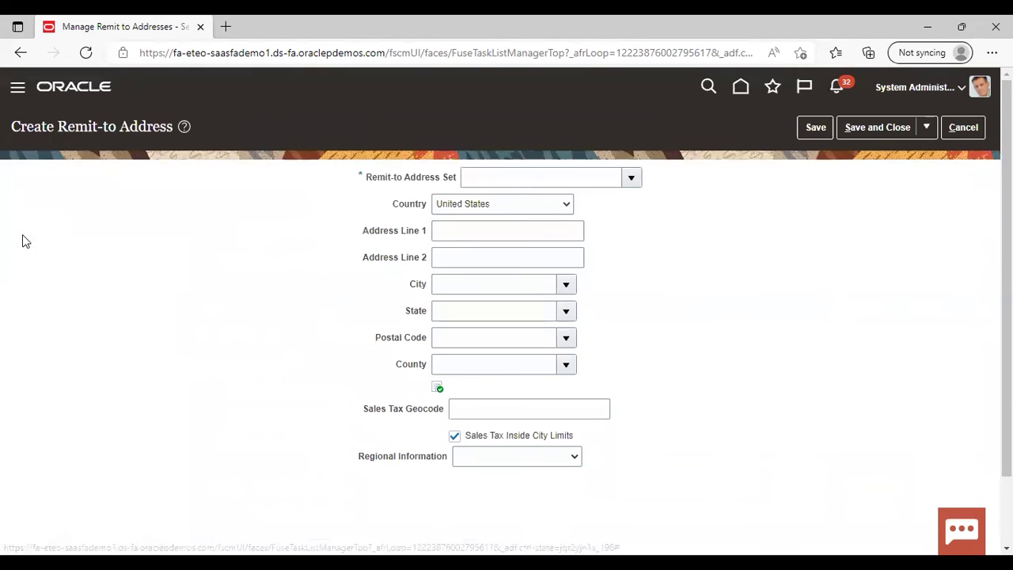
click(631, 180)
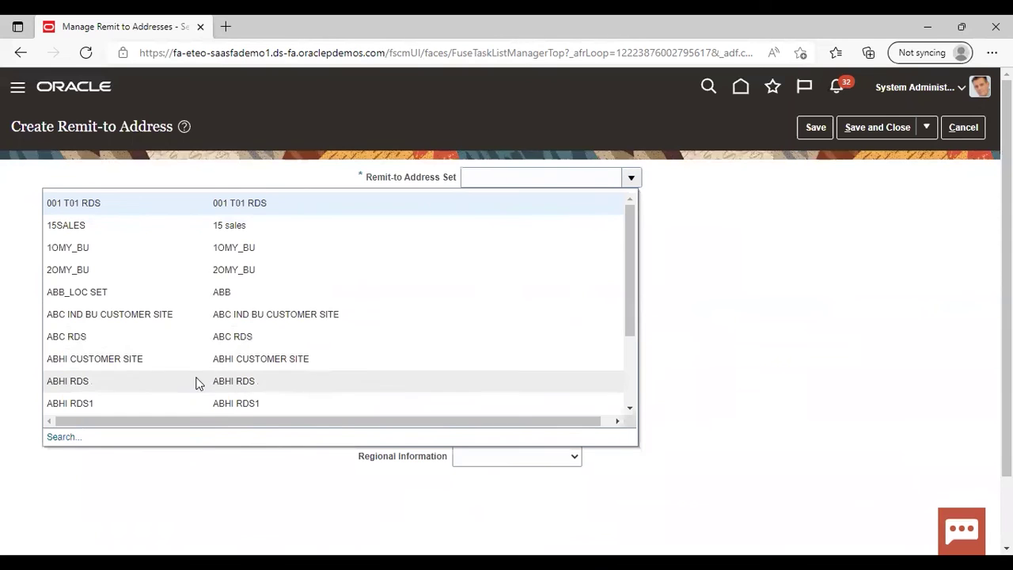
click(85, 336)
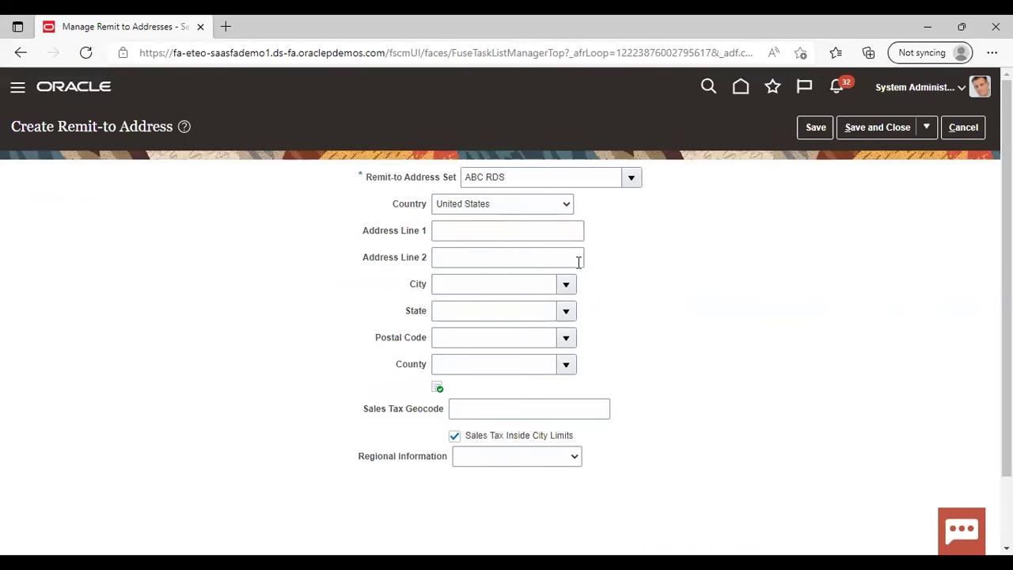
Step: Set postal code 50001, Milo, Warren, IA and save the remit-to address
click(564, 338)
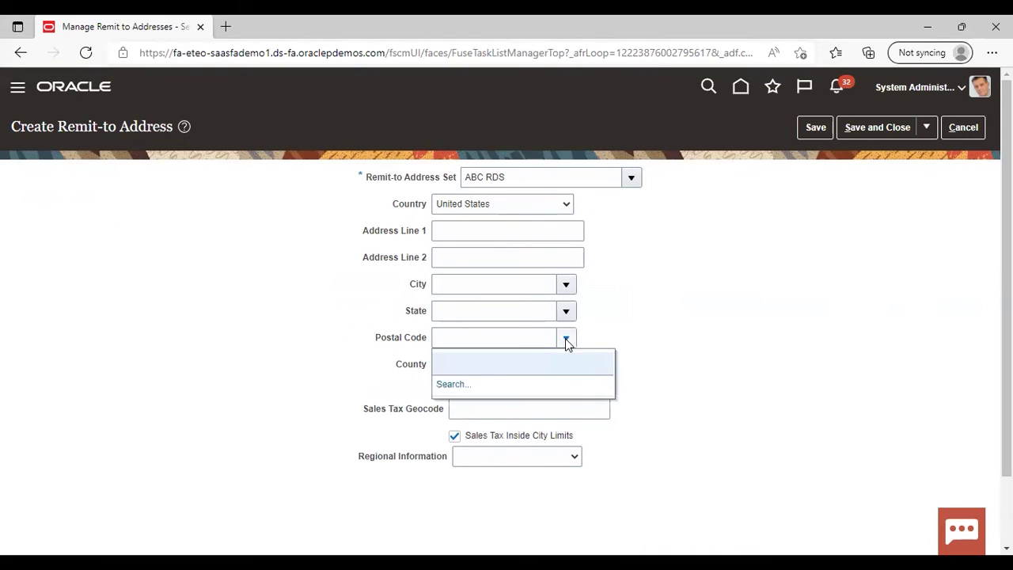
click(453, 386)
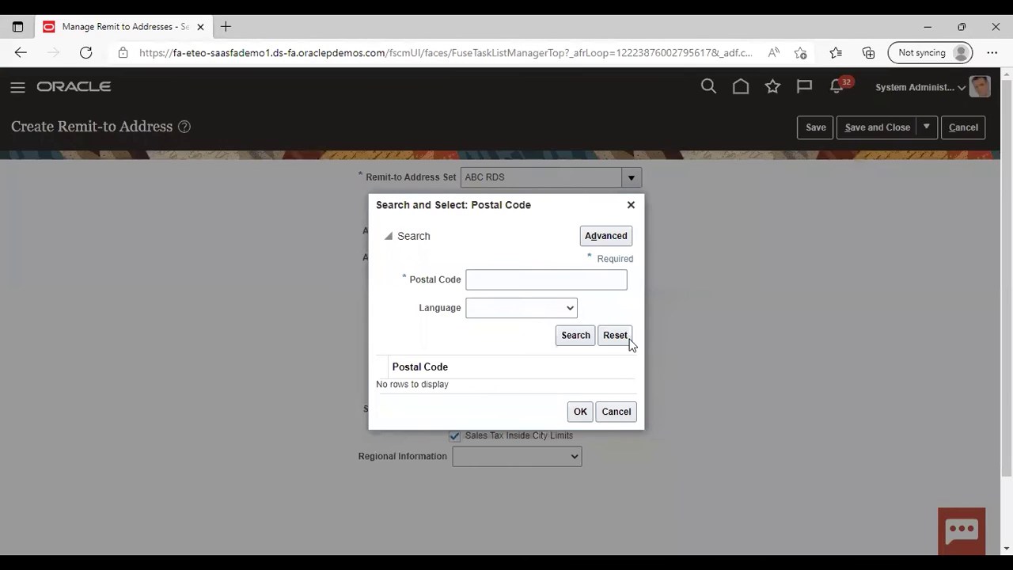
click(509, 283)
text(5)
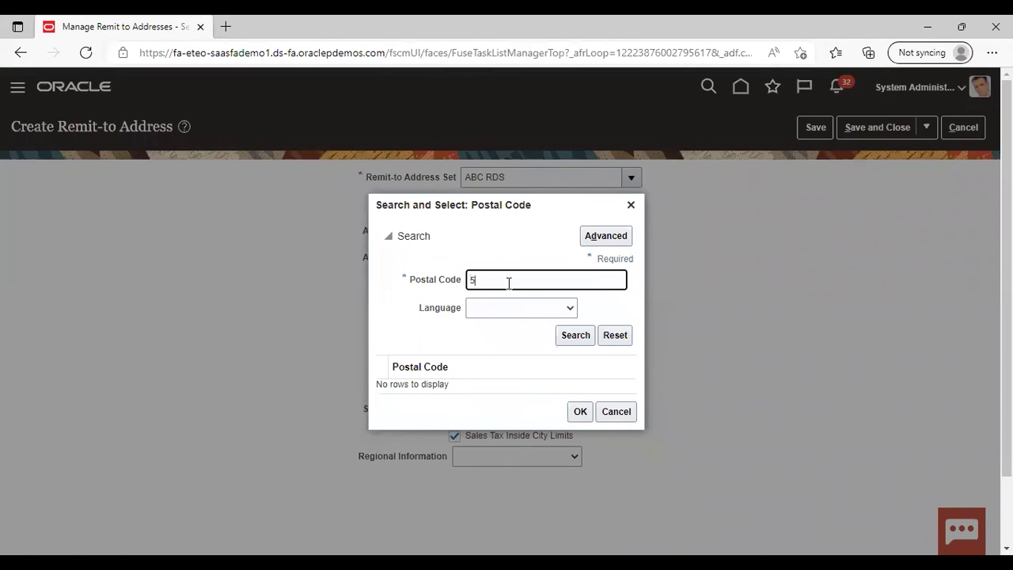
key(Return)
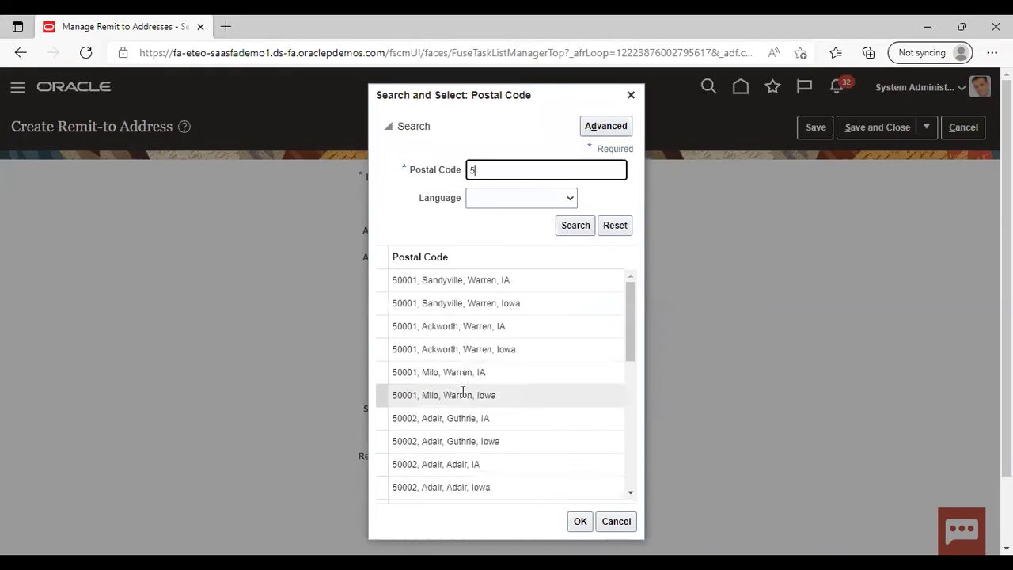
click(532, 380)
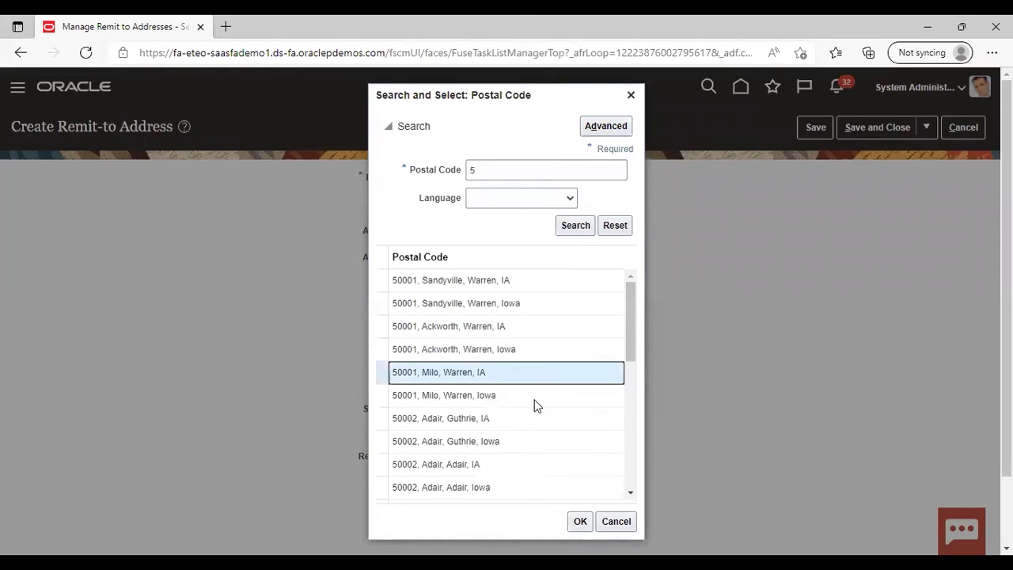
click(580, 521)
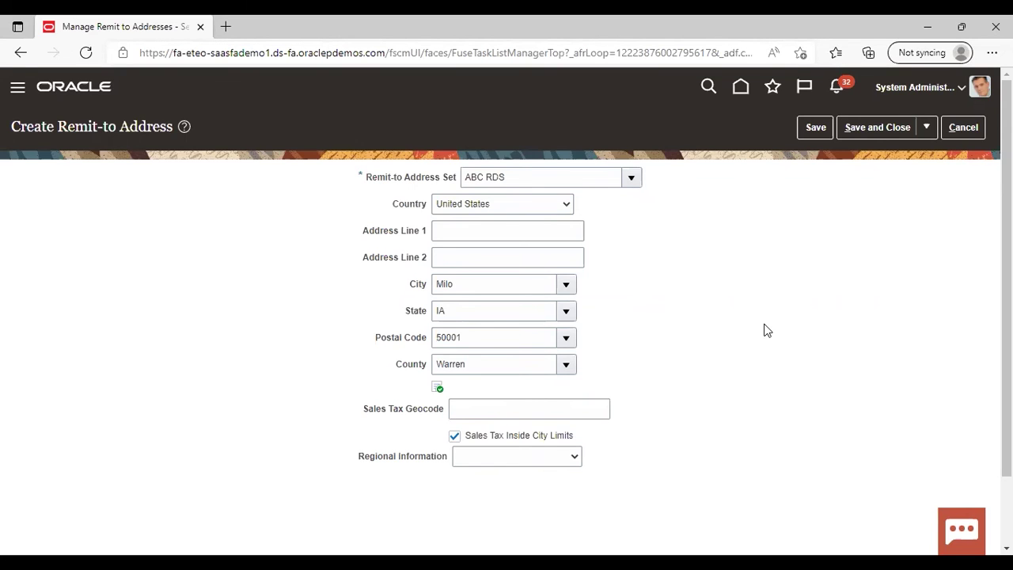
click(868, 126)
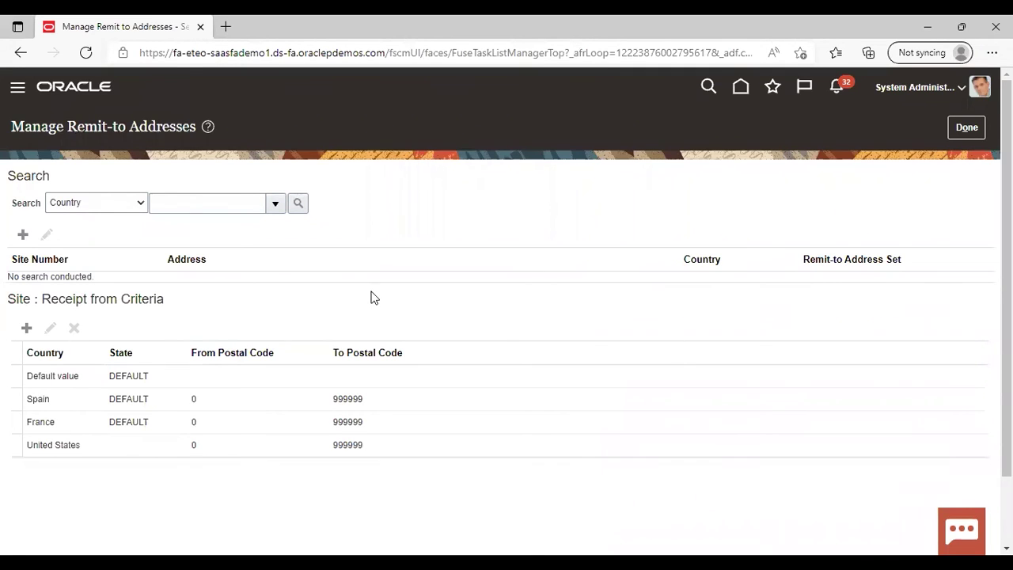
Step: Search remit-to addresses by country code US
click(274, 204)
click(236, 194)
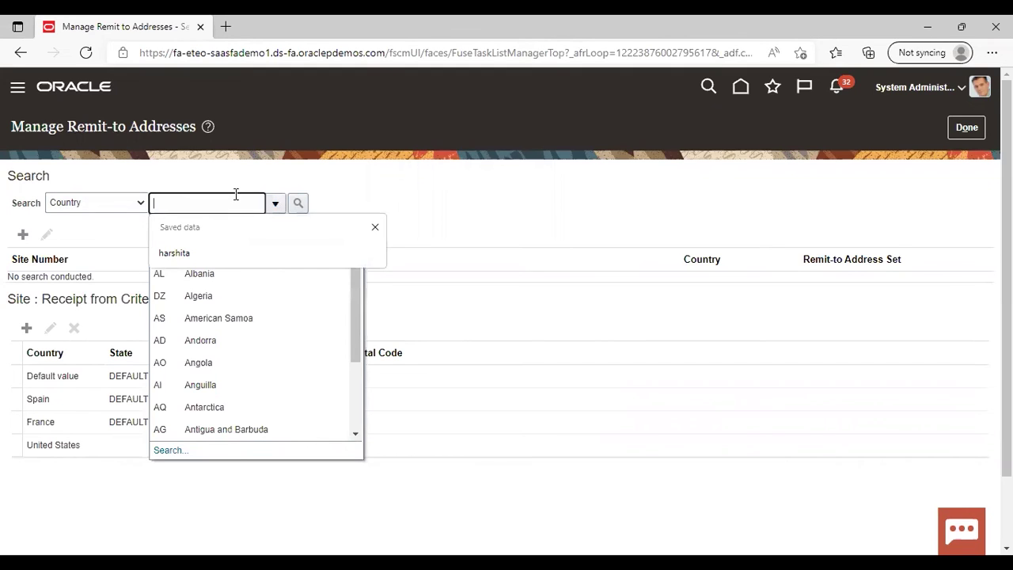
text(united)
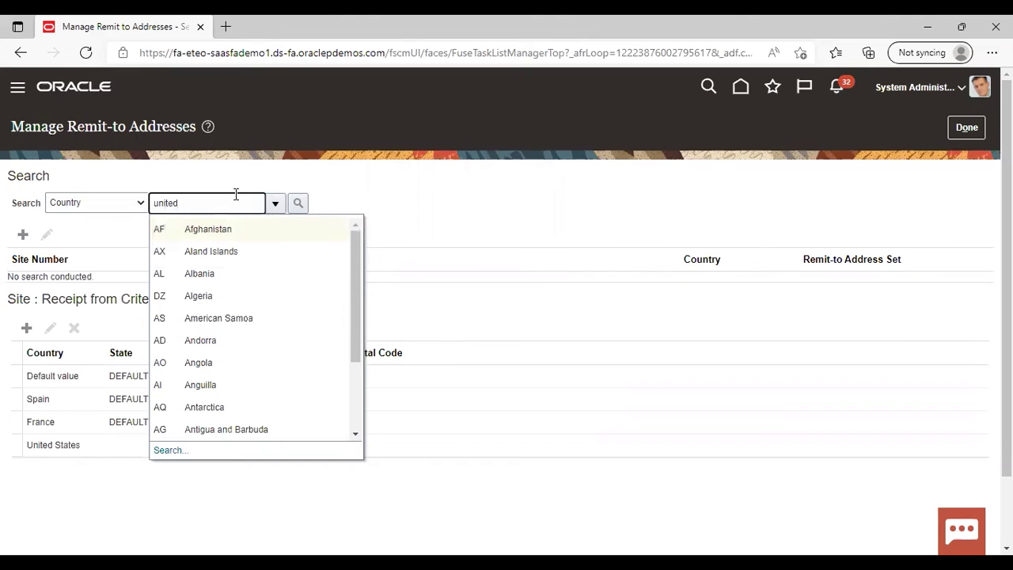
key(BackSpace)
key(BackSpace)
key(BackSpace)
key(BackSpace)
key(BackSpace)
key(BackSpace)
click(170, 449)
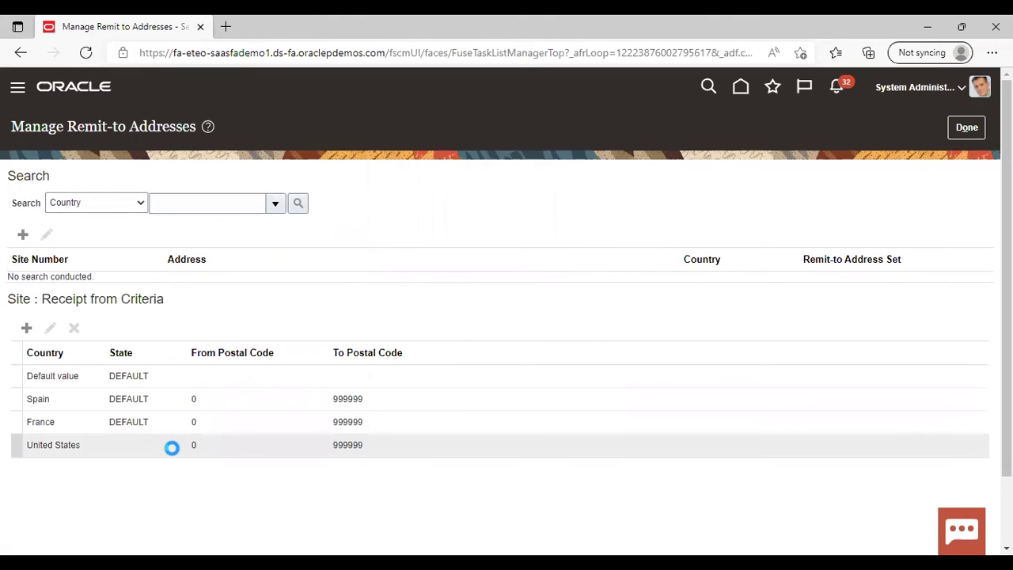
click(465, 270)
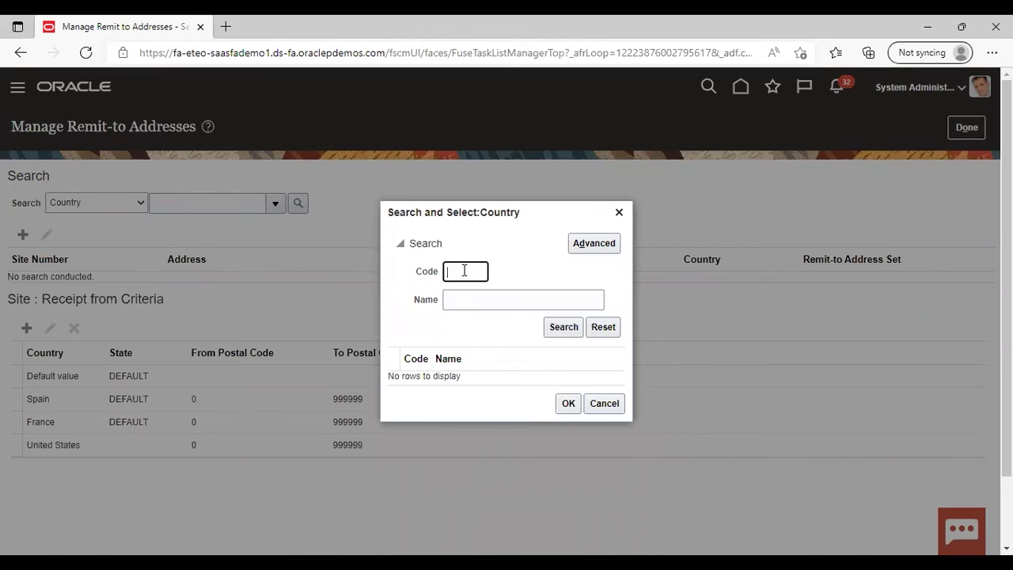
text(US)
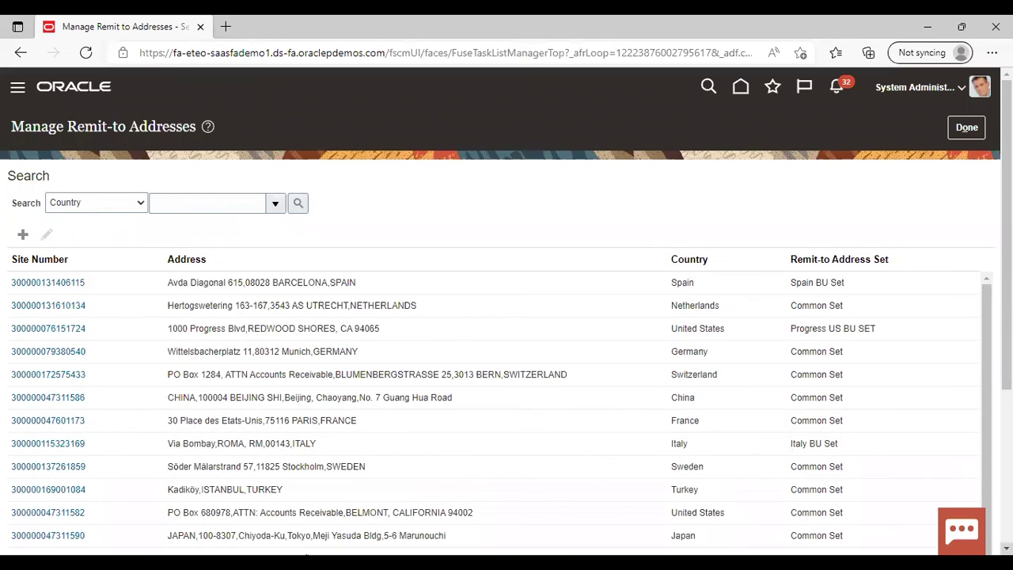
Step: Select the MILO, IA 50001 Warren address in the results
scroll(506, 356, down, 1)
scroll(430, 434, down, 8)
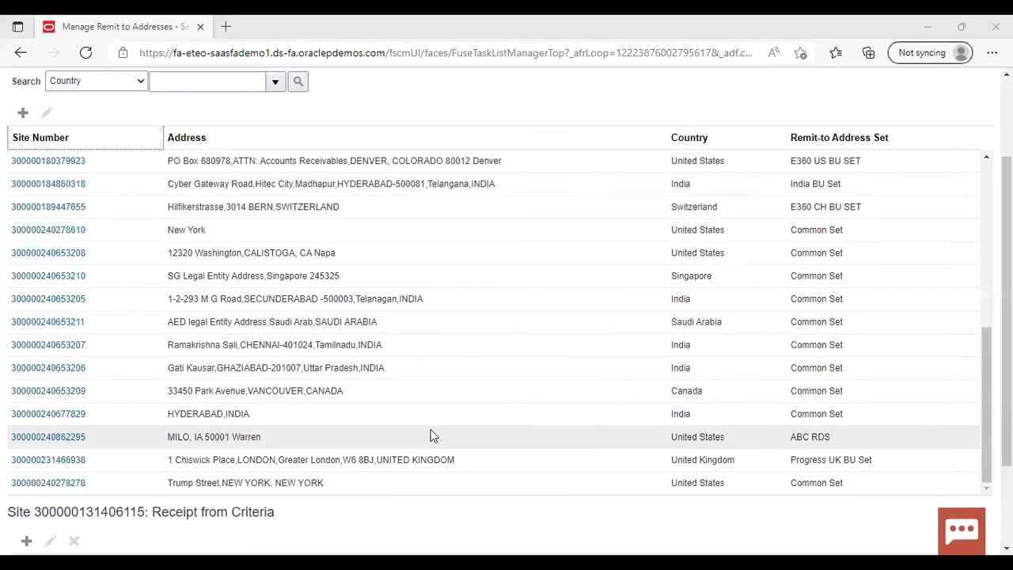
click(342, 431)
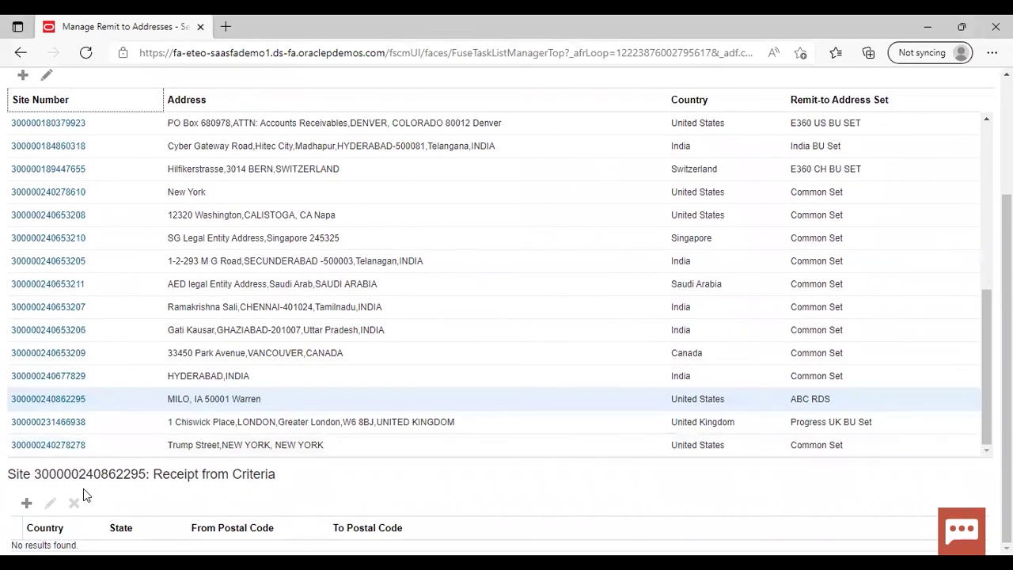
click(27, 503)
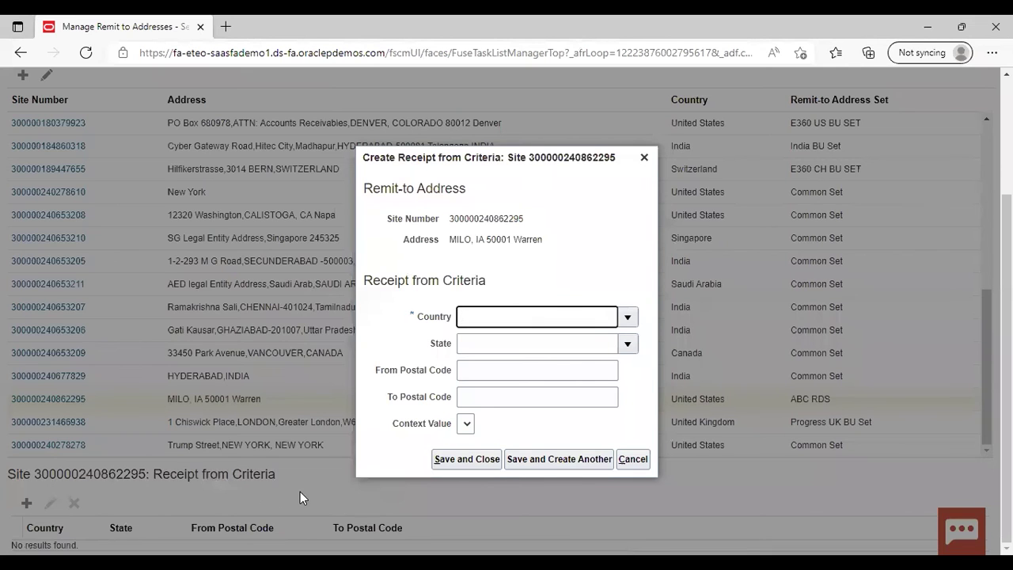
click(570, 315)
text(united)
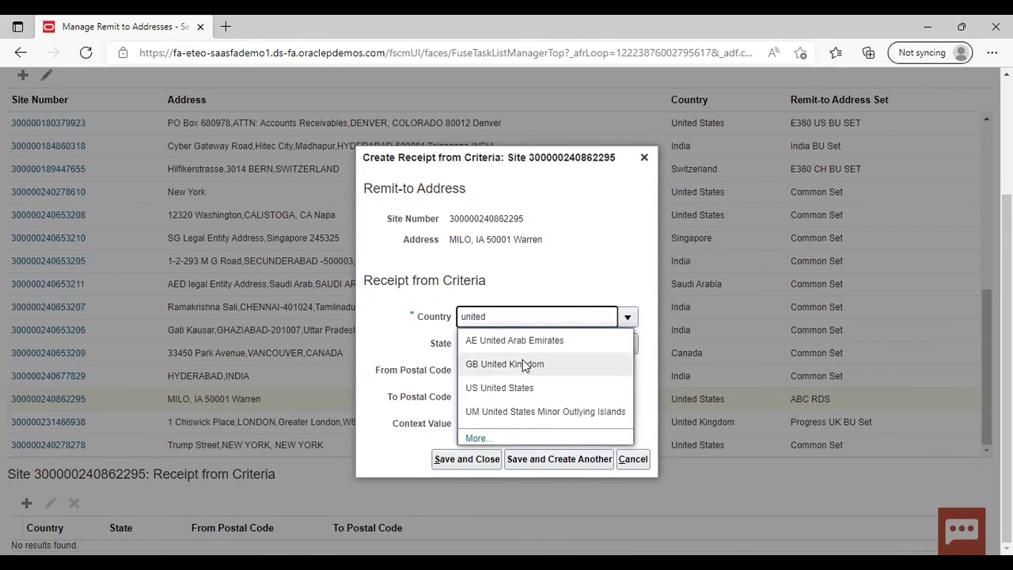
click(514, 389)
click(579, 432)
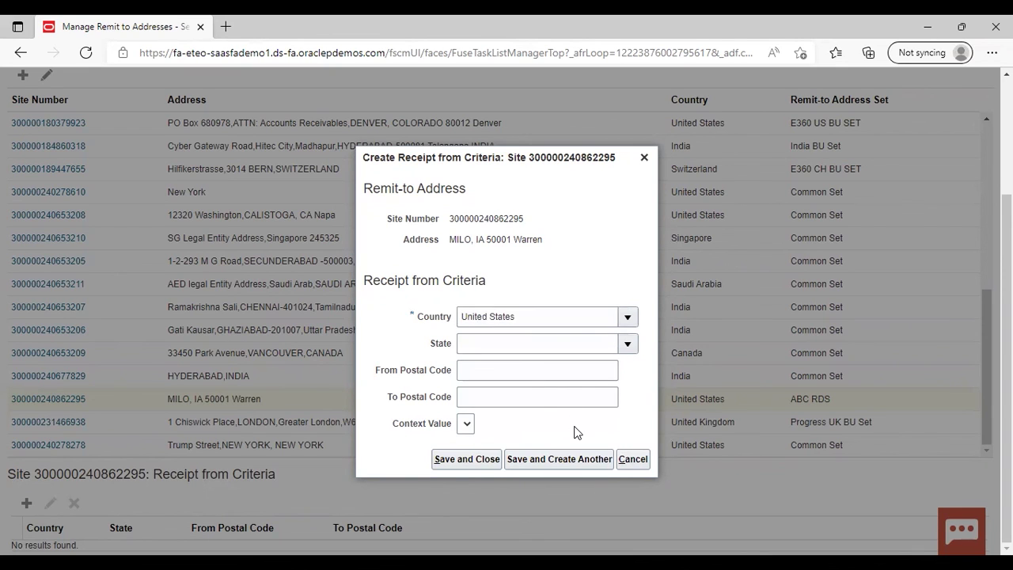
click(634, 345)
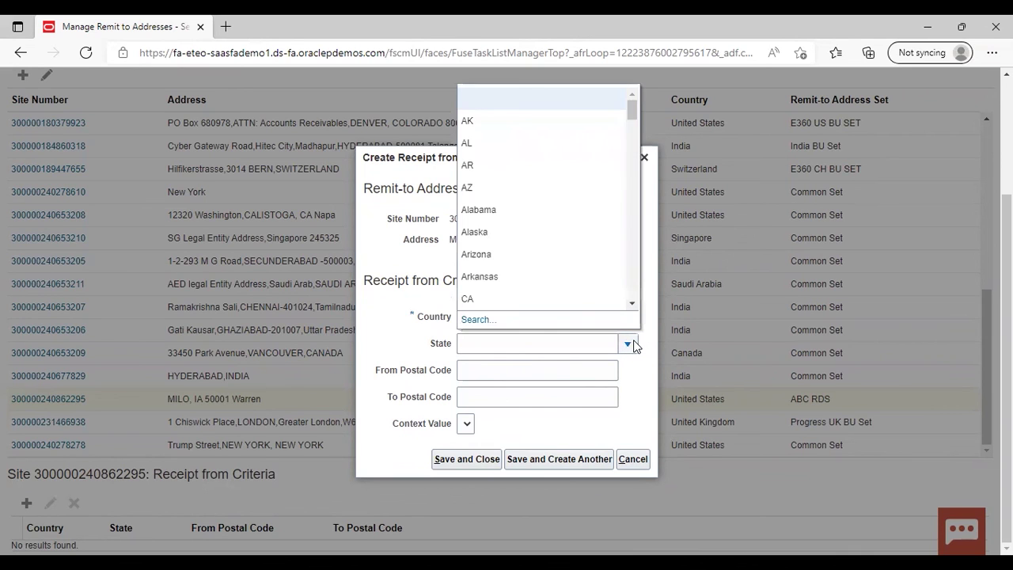
click(509, 299)
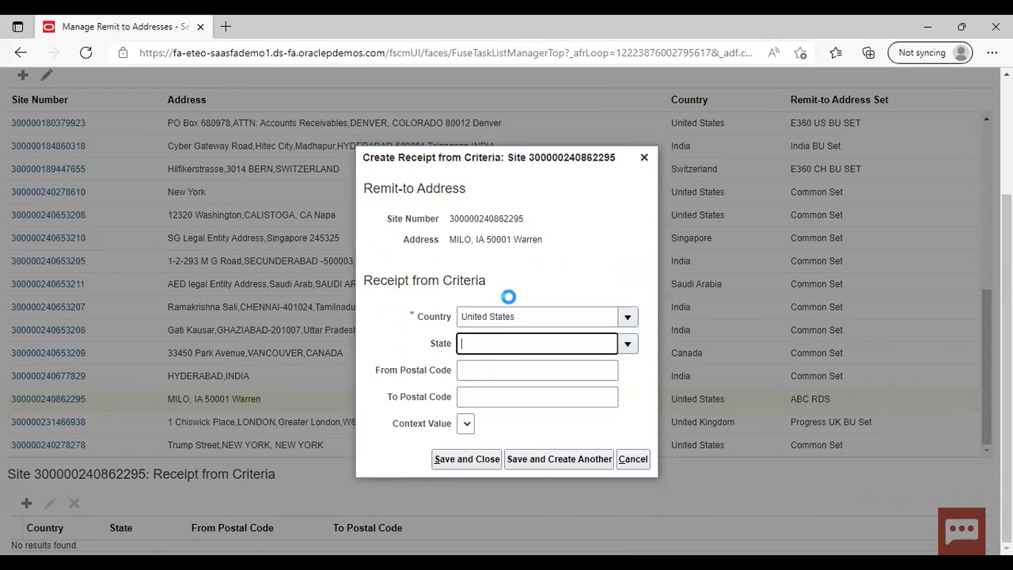
click(472, 460)
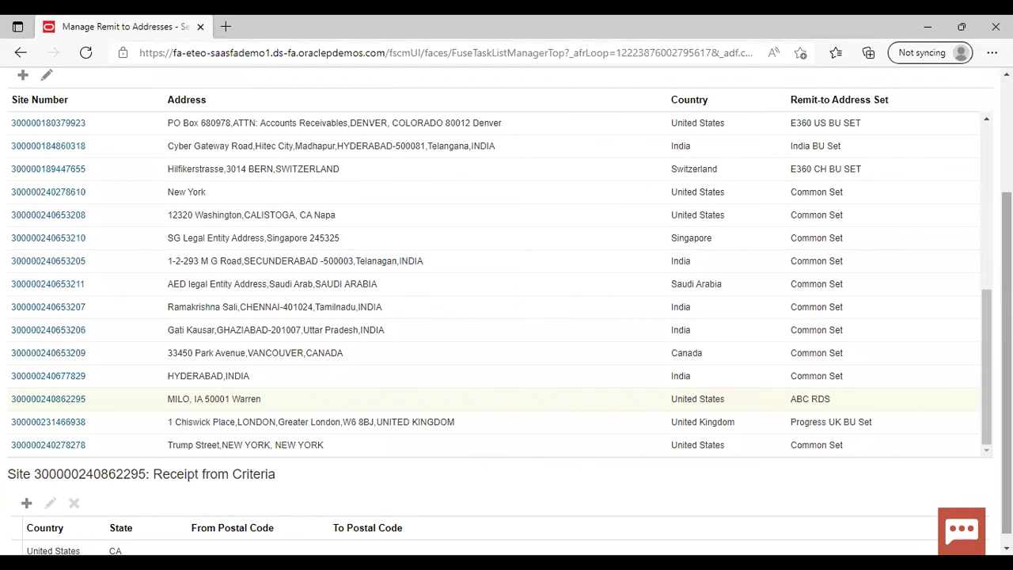